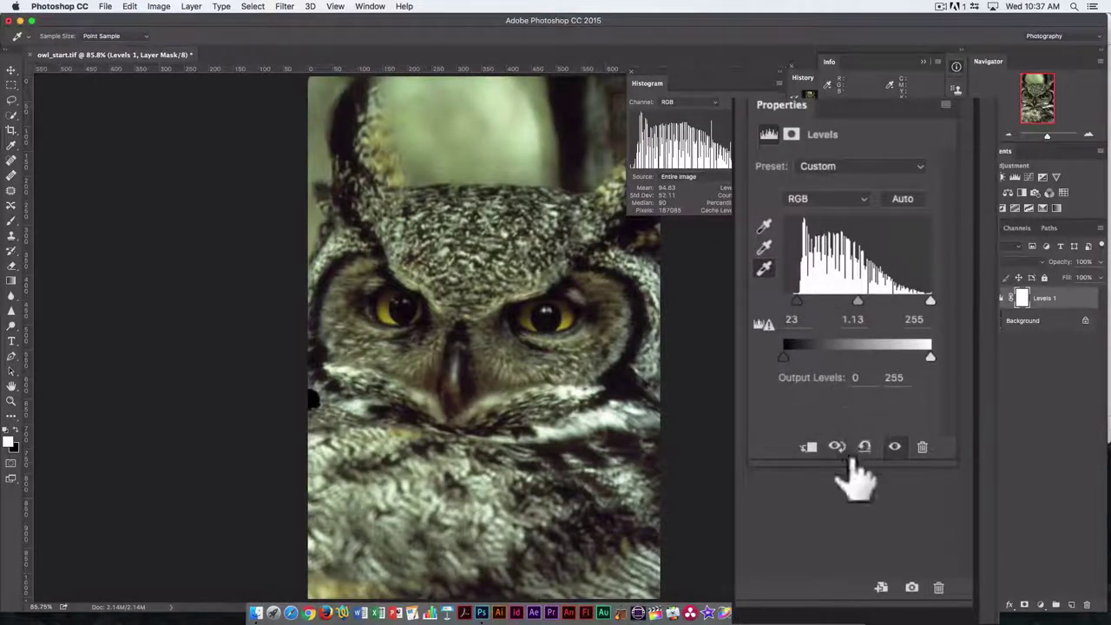
Toggle the Levels correction on and off to compare it with the greener original.
{"action": "left_click", "coordinate": [837, 448]}
{"action": "left_click", "coordinate": [838, 448]}
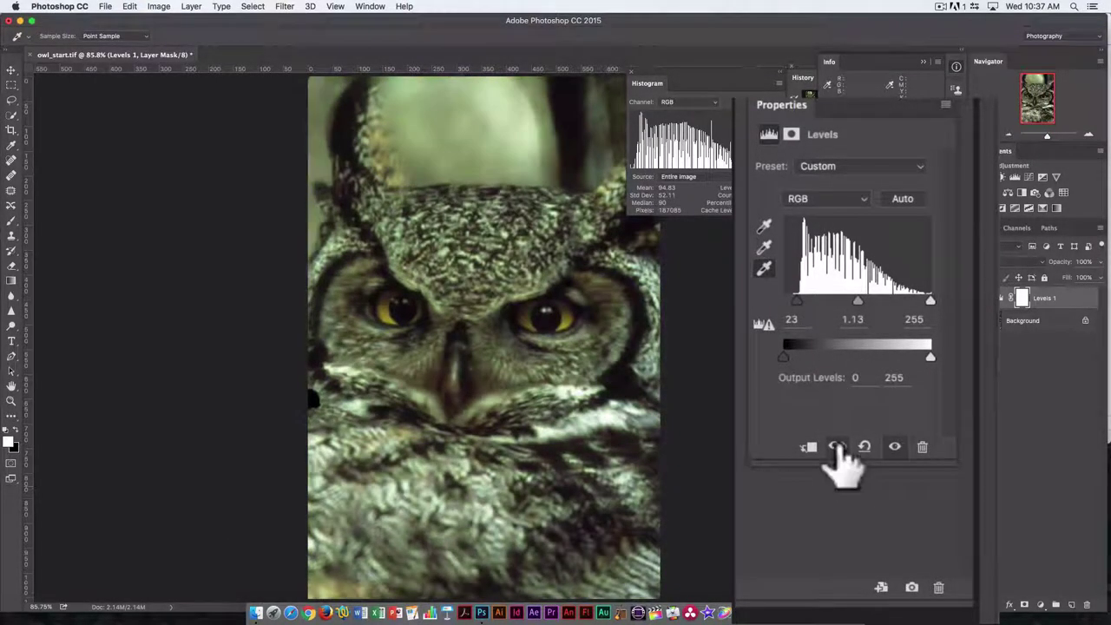
{"action": "left_click", "coordinate": [837, 448]}
{"action": "left_click", "coordinate": [837, 447]}
{"action": "left_click", "coordinate": [837, 449]}
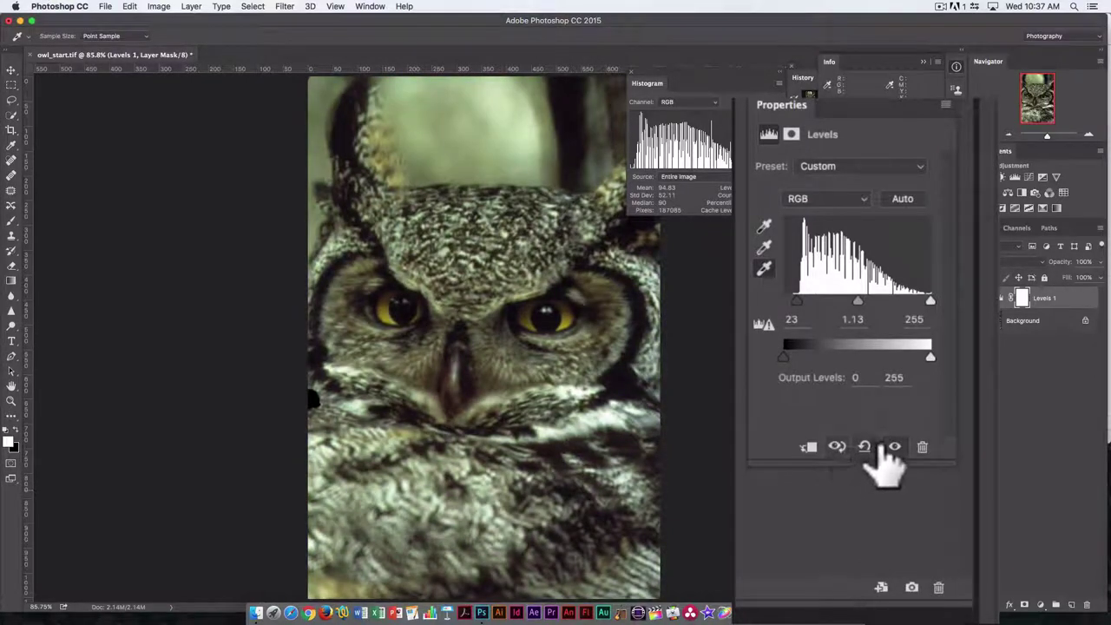
{"action": "left_click", "coordinate": [836, 449]}
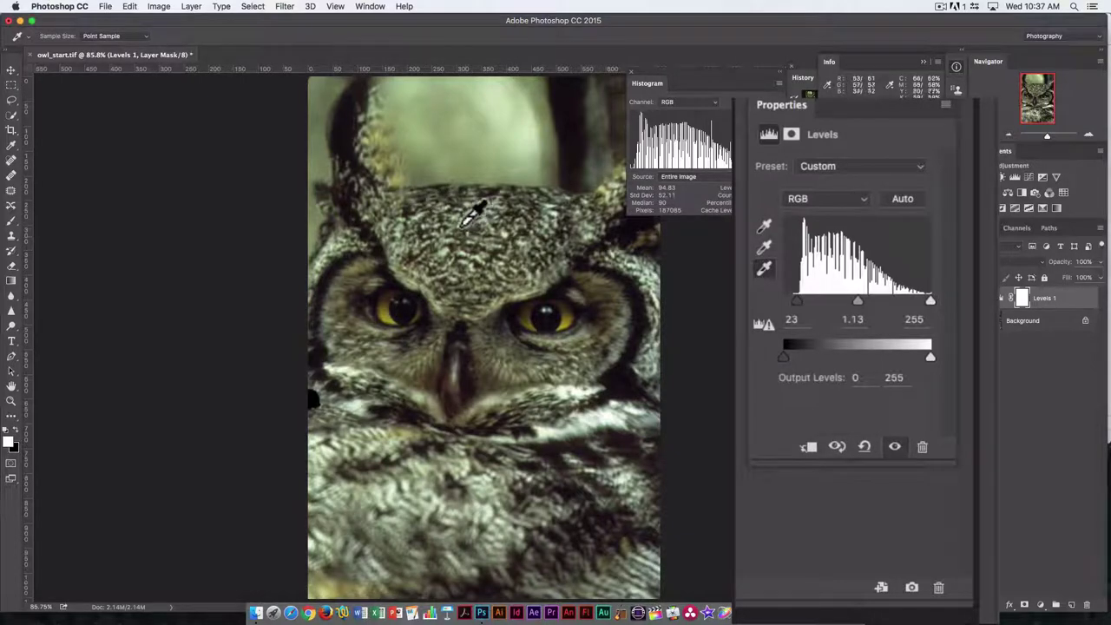
Sample the colour of the owl's head feathers with the eyedropper.
{"action": "left_click", "coordinate": [12, 146]}
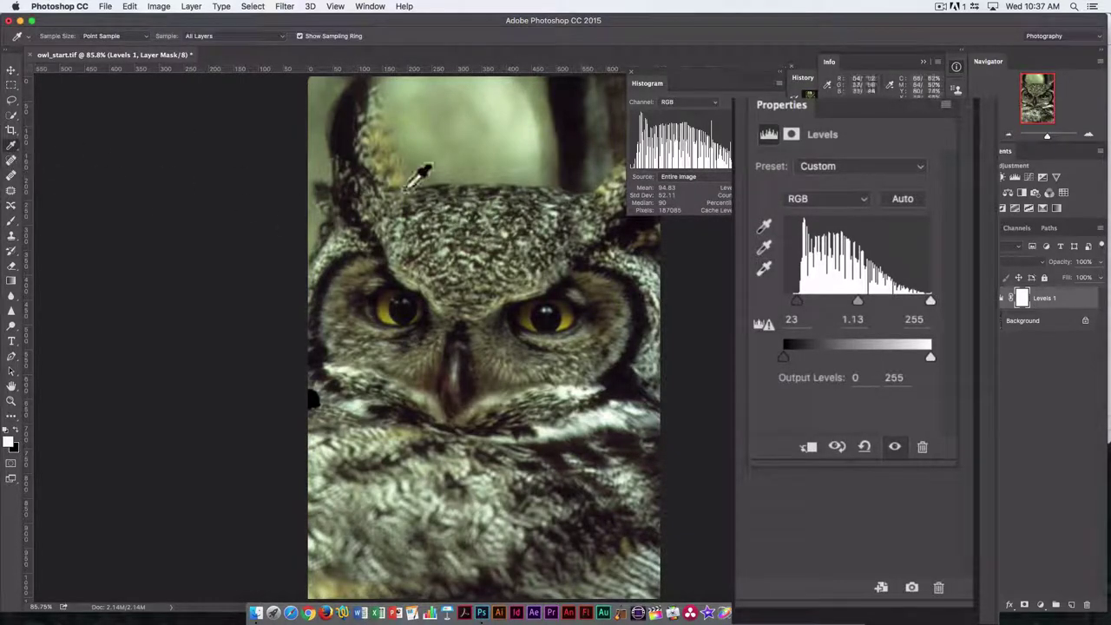
{"action": "left_click", "coordinate": [469, 206]}
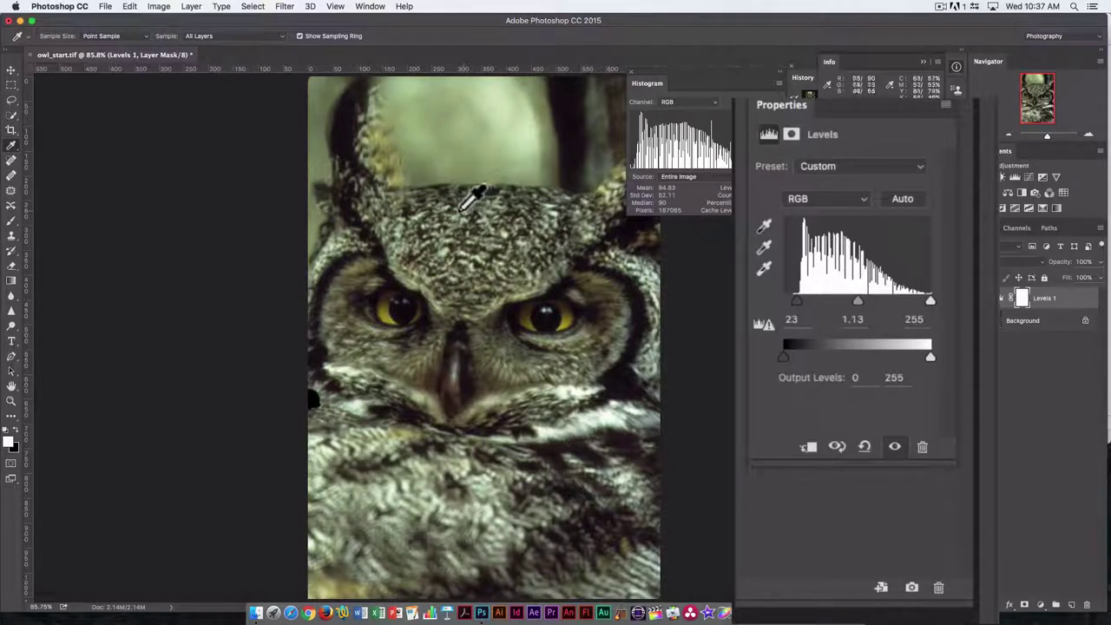
{"action": "left_click", "coordinate": [457, 200]}
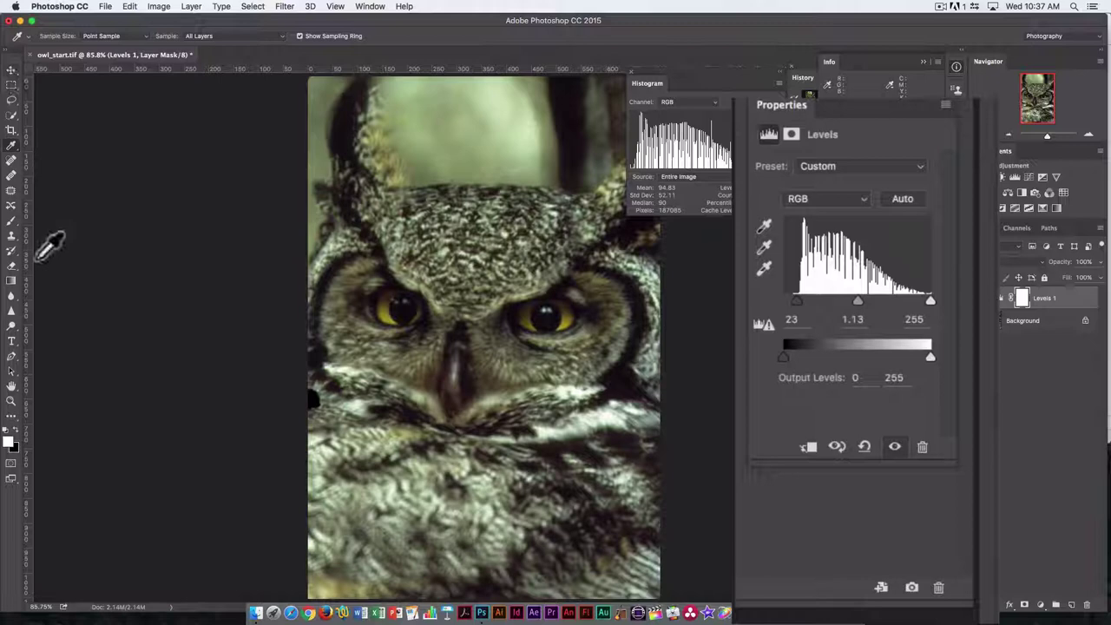
Check the Levels channel list, keep RGB, and add a Color Balance adjustment layer.
{"action": "left_click", "coordinate": [11, 385]}
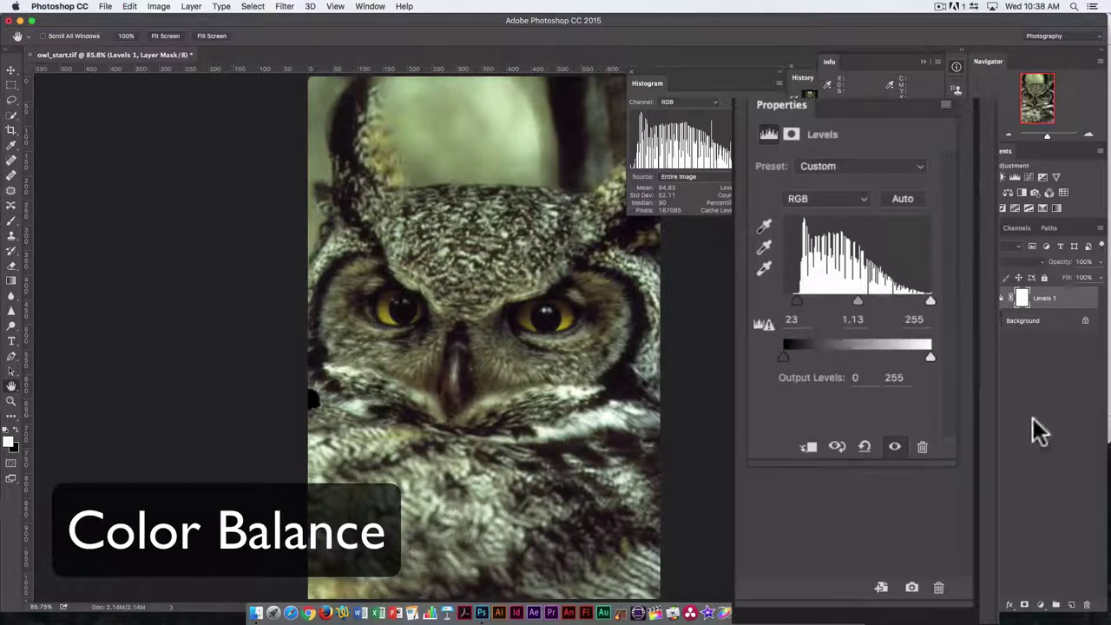
{"action": "left_click", "coordinate": [824, 196]}
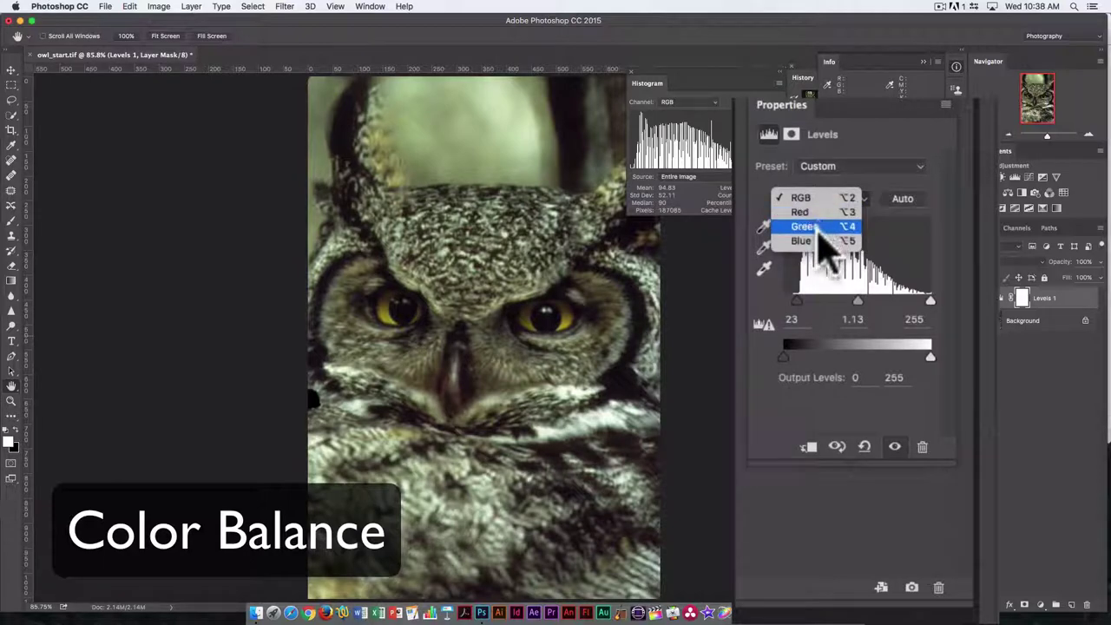
{"action": "left_click", "coordinate": [946, 240]}
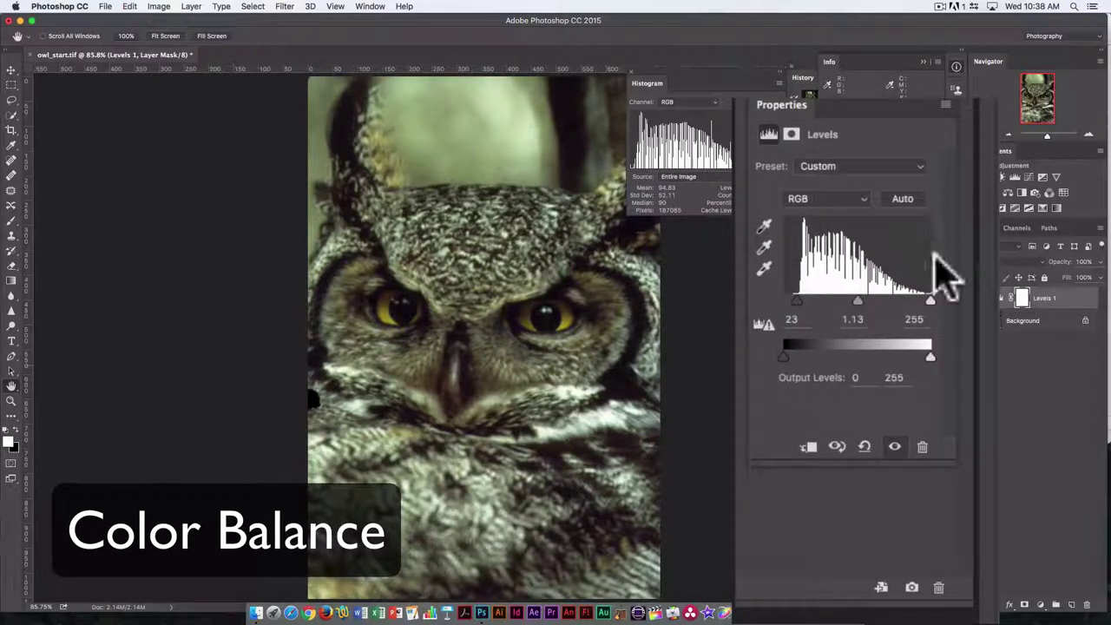
{"action": "left_click", "coordinate": [1006, 191]}
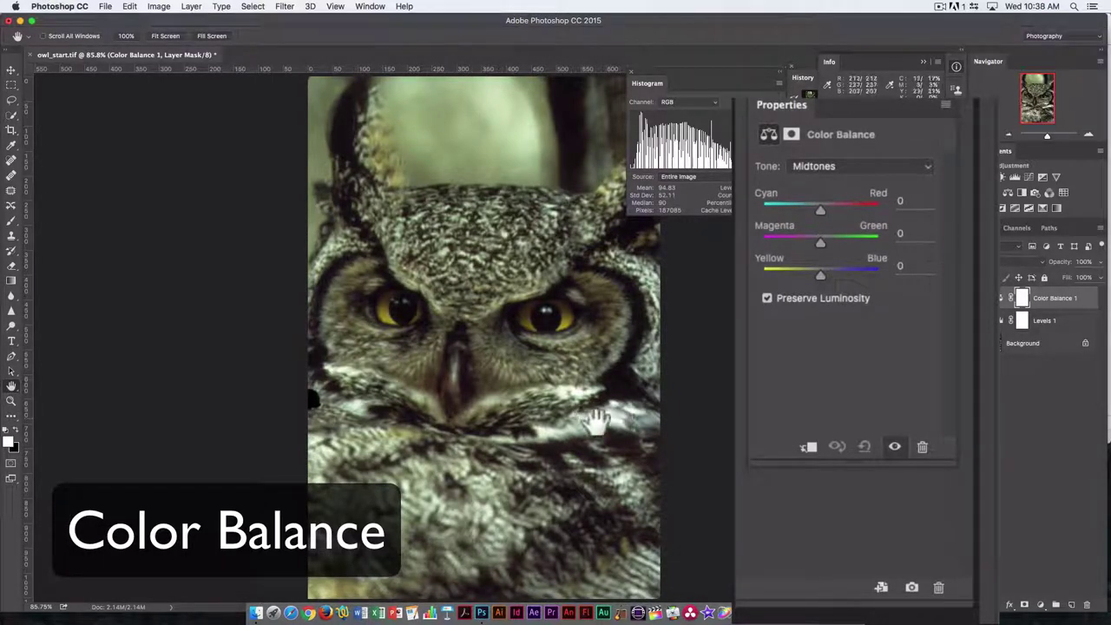
Set the Color Balance Highlights to Cyan–Red +7, Magenta–Green -11, Yellow–Blue -20.
{"action": "left_click", "coordinate": [903, 166]}
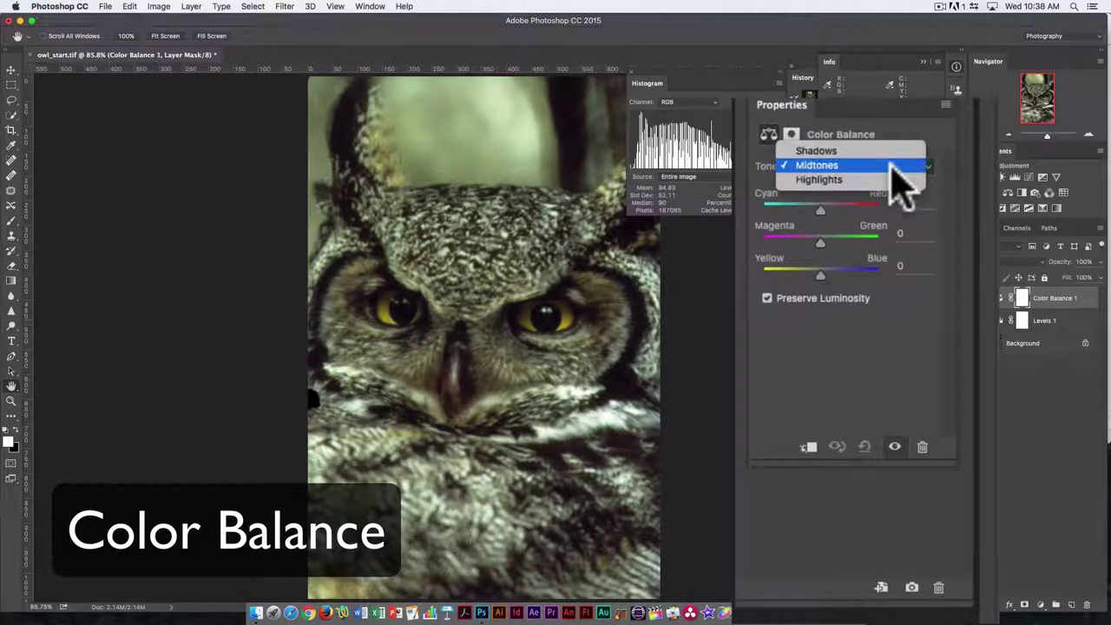
{"action": "left_click", "coordinate": [884, 179]}
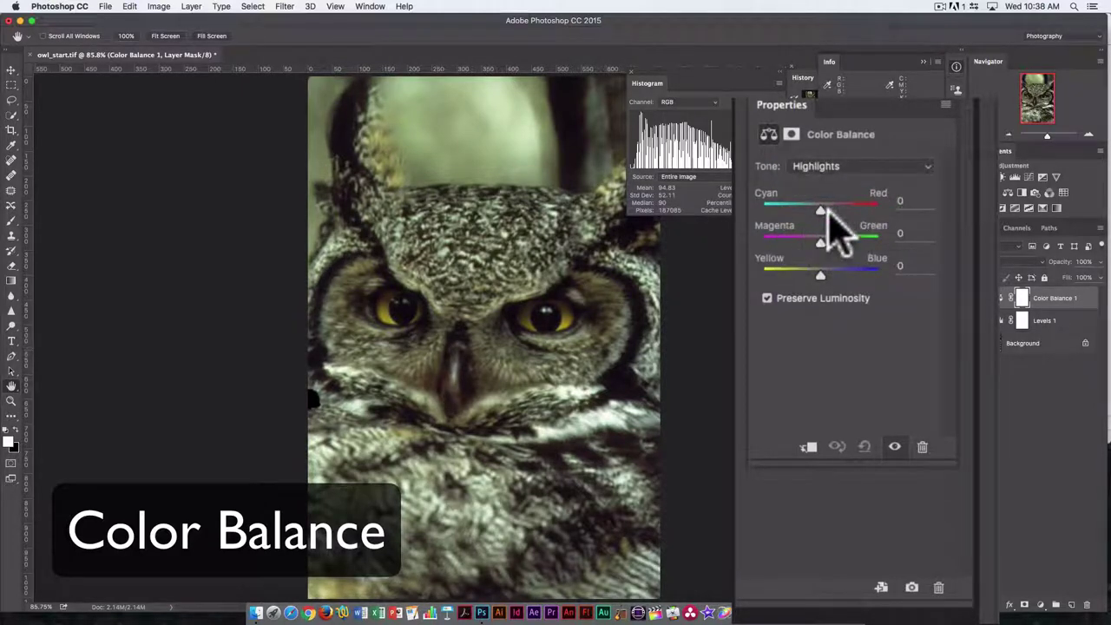
{"action": "left_click_drag", "start_coordinate": [819, 247], "coordinate": [808, 271]}
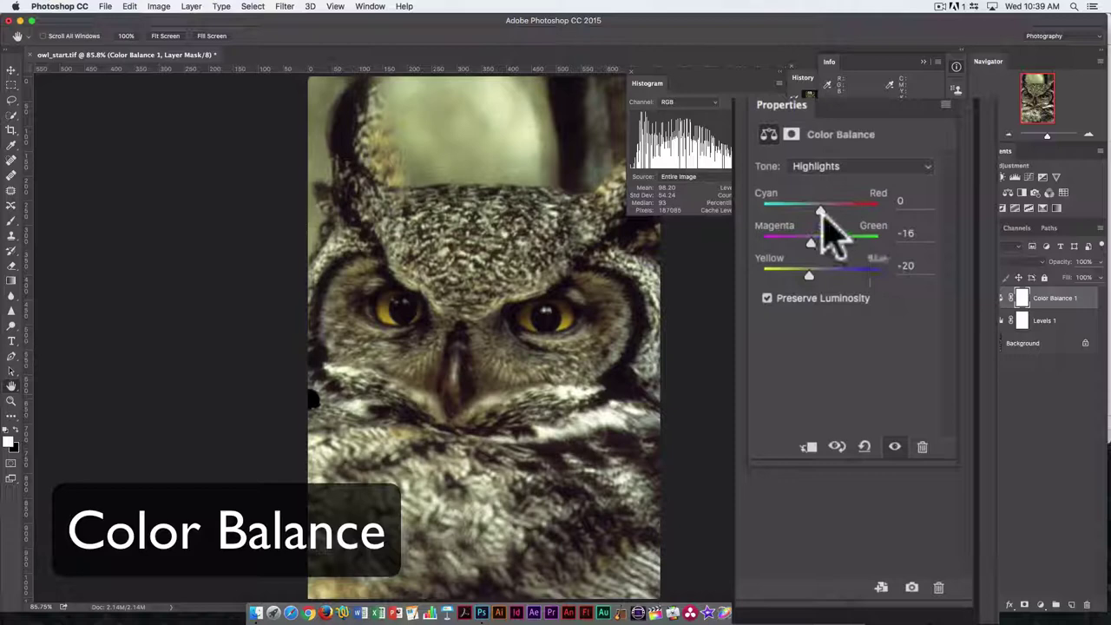
{"action": "mouse_move", "coordinate": [822, 210]}
{"action": "left_mouse_down"}
{"action": "mouse_move", "coordinate": [842, 273]}
{"action": "mouse_move", "coordinate": [829, 209]}
{"action": "left_mouse_up"}
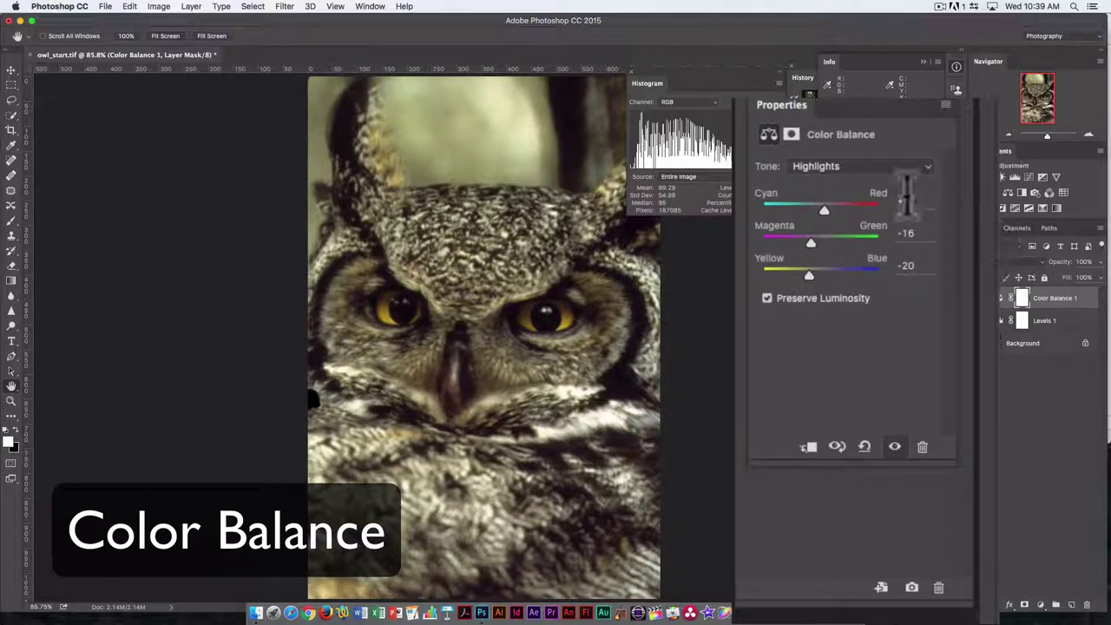
{"action": "left_click", "coordinate": [911, 232]}
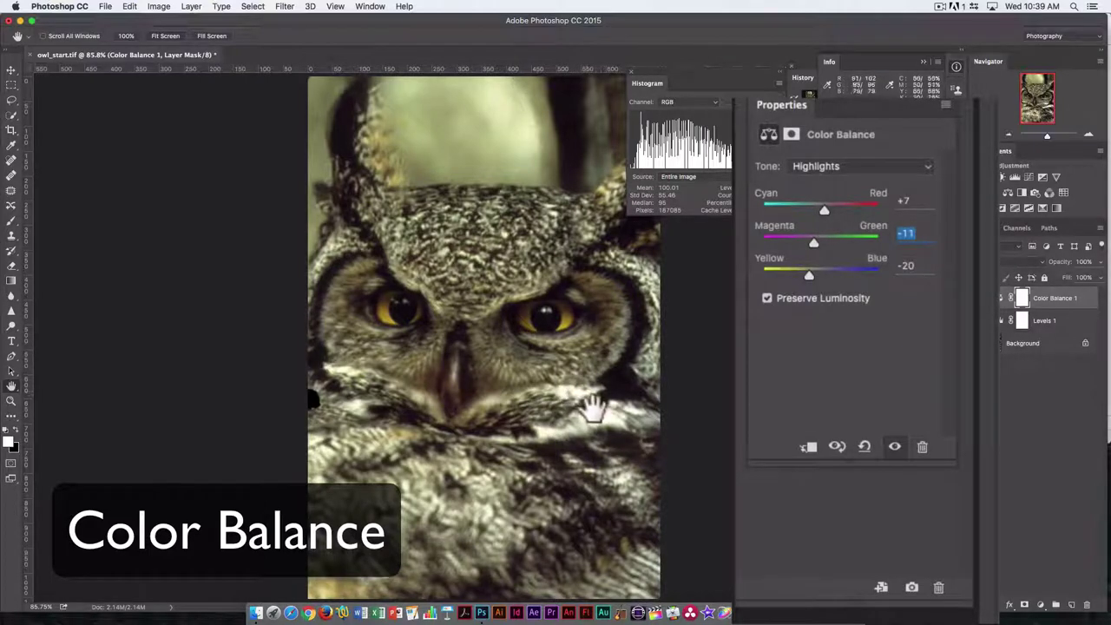
Set the Color Balance Midtones to Cyan–Red +5, Magenta–Green -10, Yellow–Blue -10.
{"action": "left_click", "coordinate": [880, 167]}
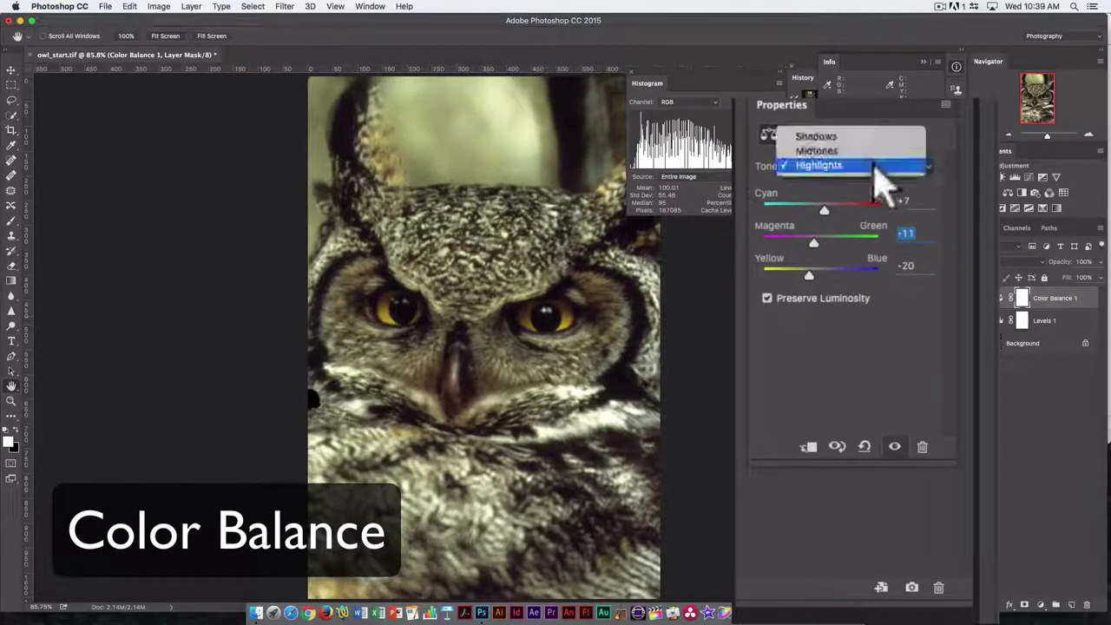
{"action": "left_click", "coordinate": [862, 154]}
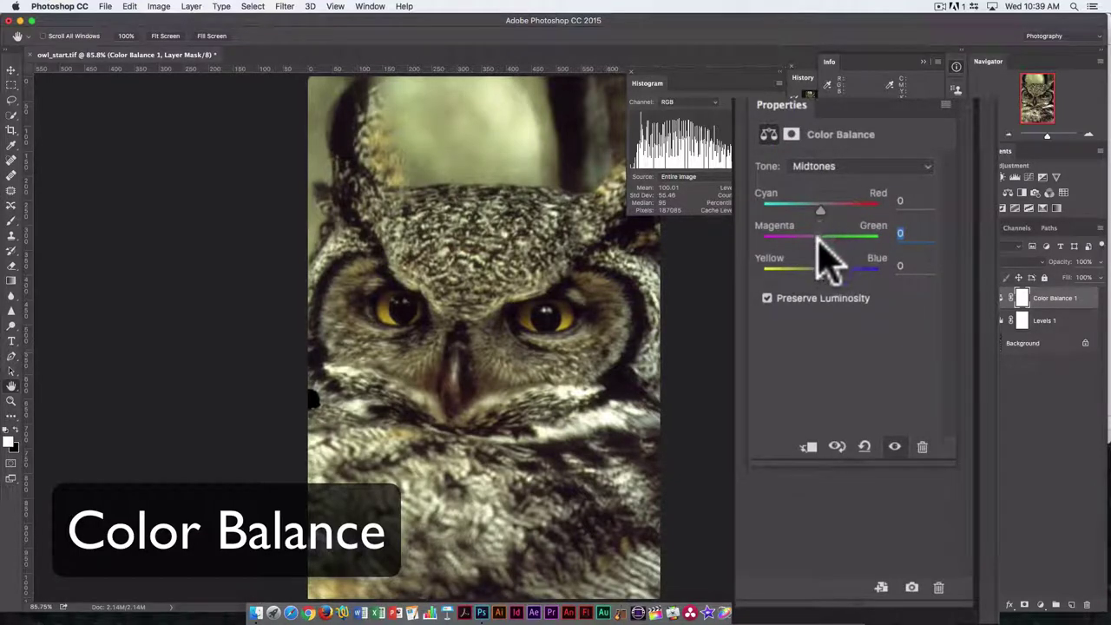
{"action": "left_click_drag", "start_coordinate": [820, 236], "coordinate": [812, 239]}
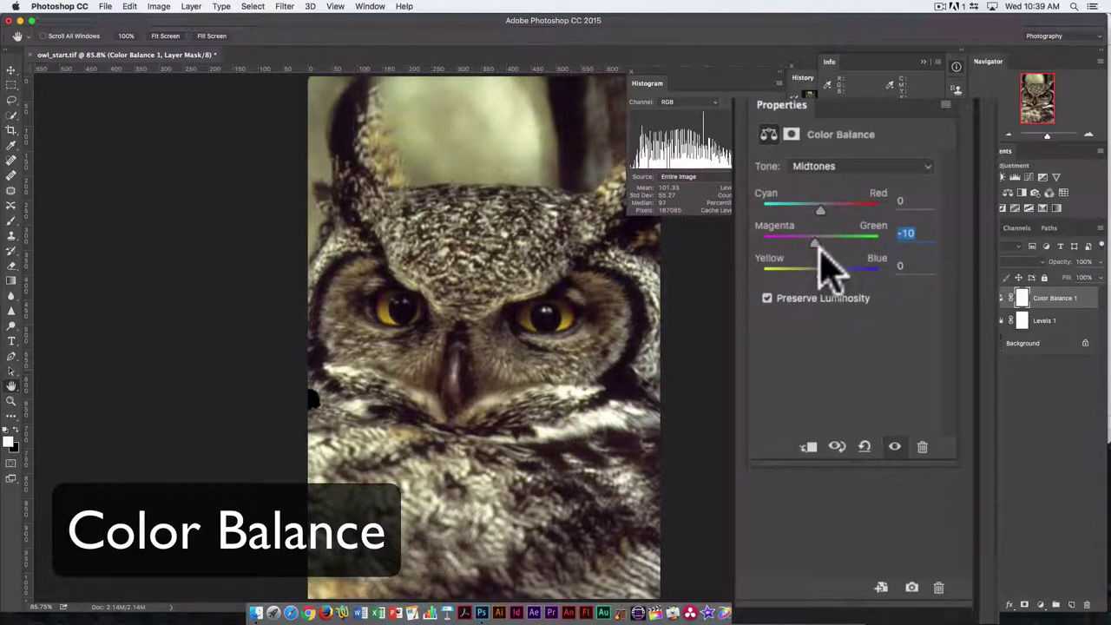
{"action": "left_click_drag", "start_coordinate": [820, 270], "coordinate": [816, 274]}
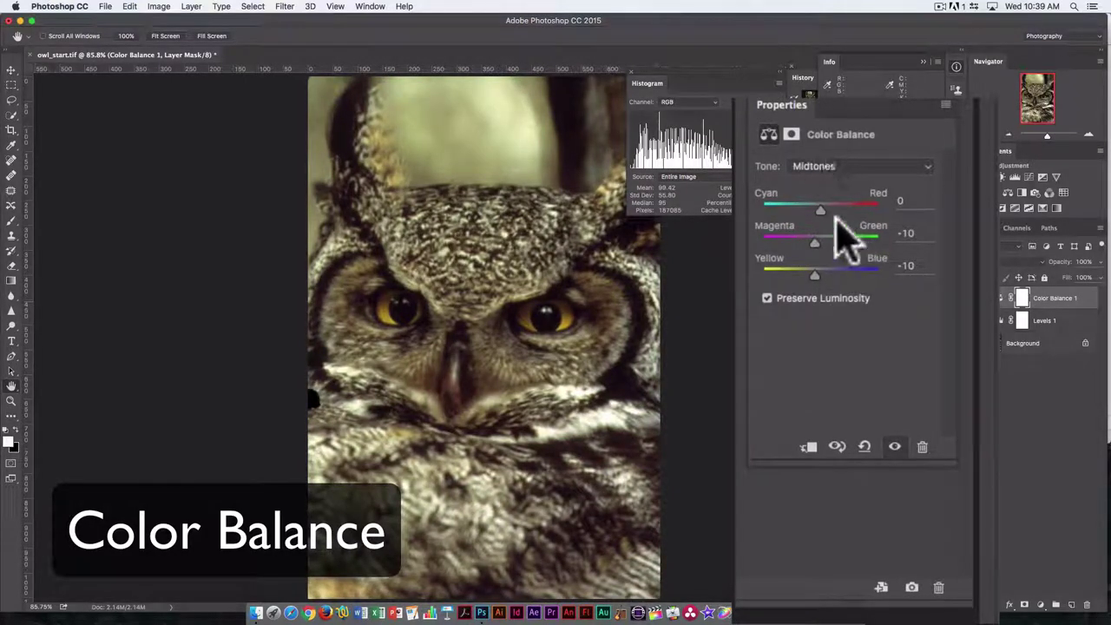
{"action": "left_click_drag", "start_coordinate": [819, 210], "coordinate": [823, 211]}
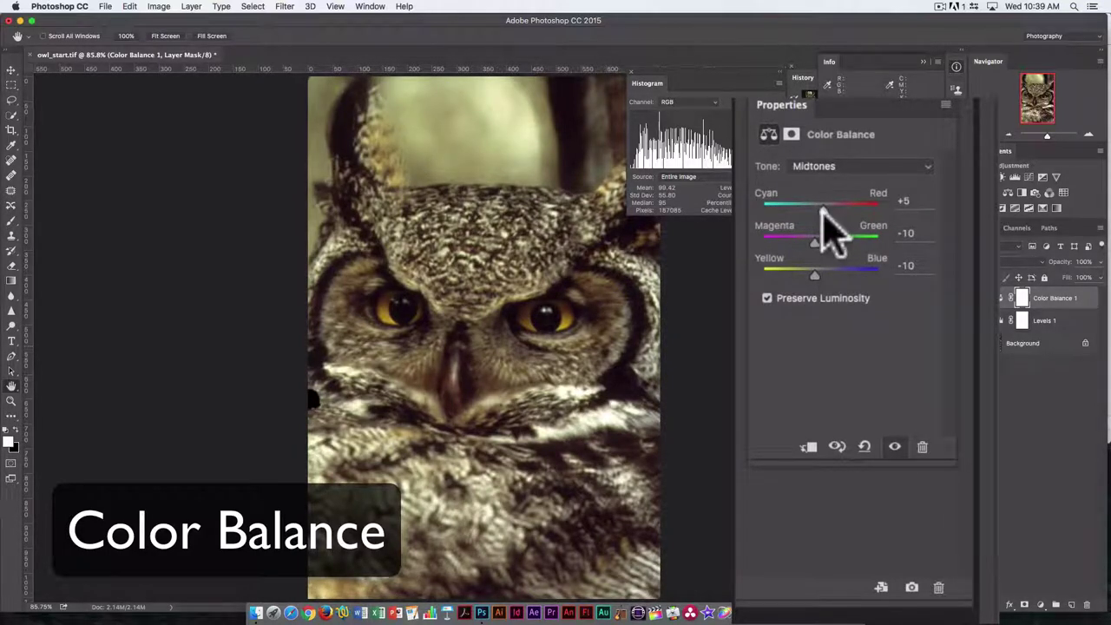
Toggle the Color Balance layer's visibility to compare before and after, leaving it on.
{"action": "left_click", "coordinate": [1001, 298]}
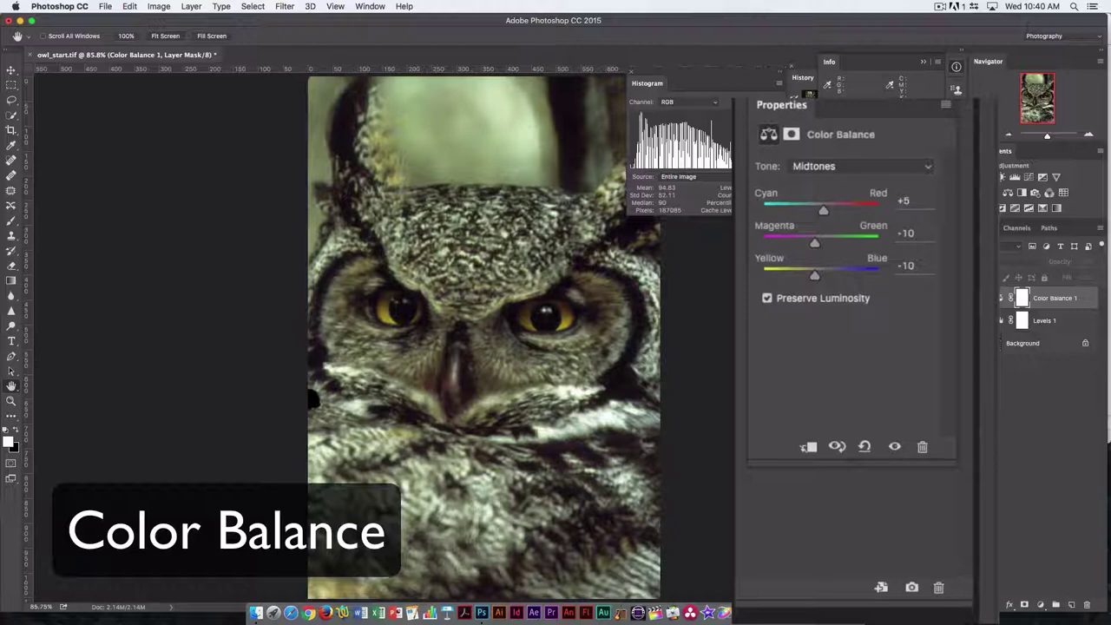
{"action": "left_click", "coordinate": [1000, 298]}
{"action": "left_click", "coordinate": [1000, 298]}
{"action": "left_click", "coordinate": [1001, 298]}
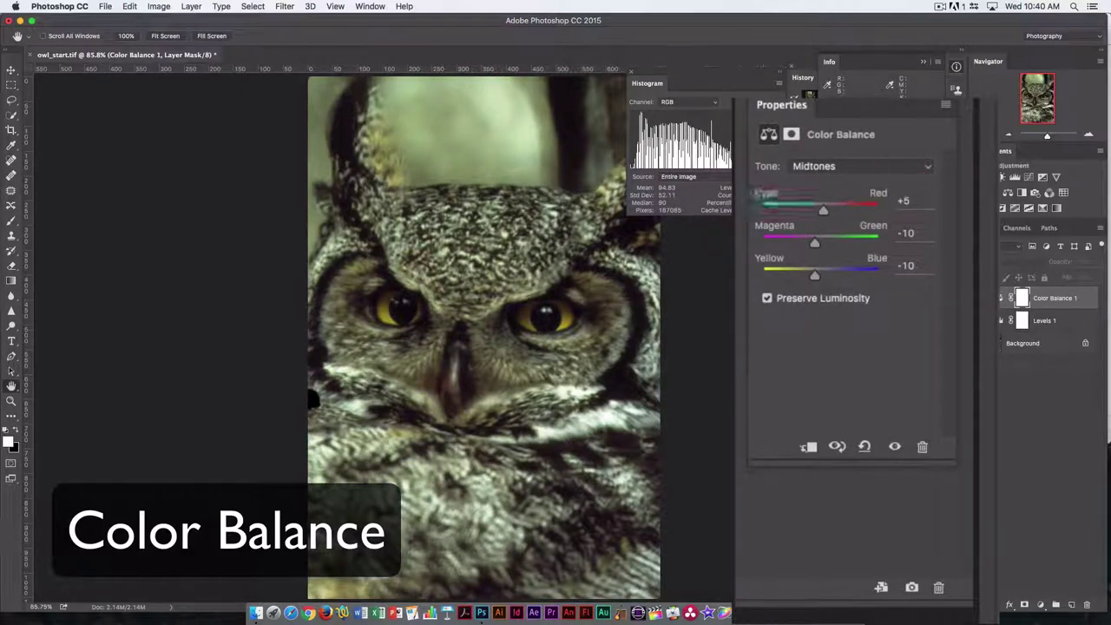
{"action": "left_click", "coordinate": [894, 446]}
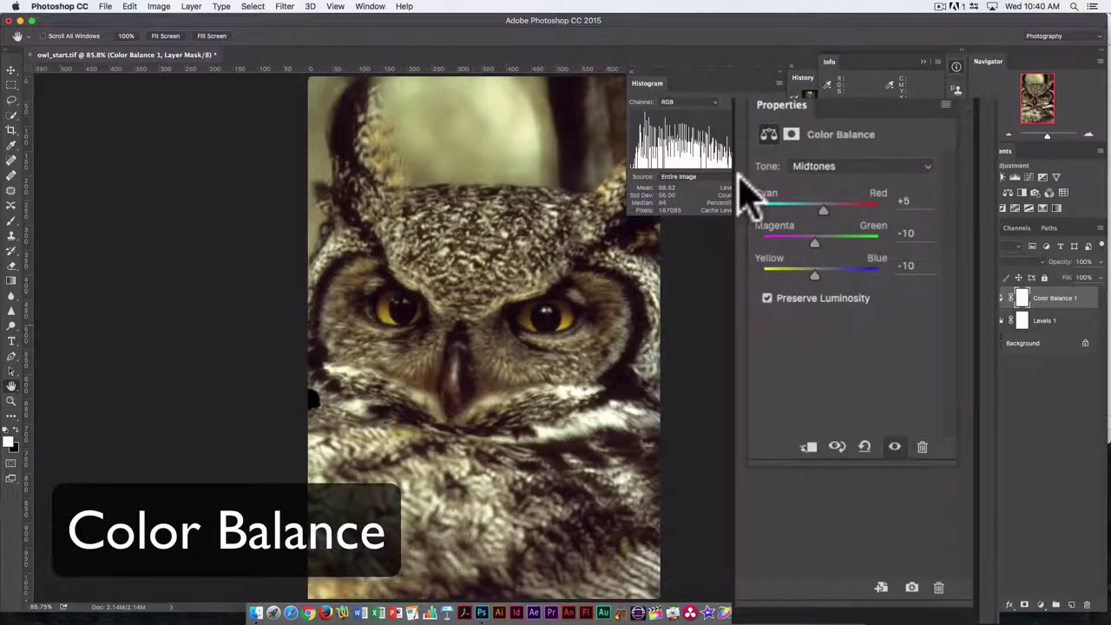
Set the Color Balance Shadows to Cyan–Red 0, Magenta–Green -3, Yellow–Blue +5.
{"action": "left_click", "coordinate": [871, 168]}
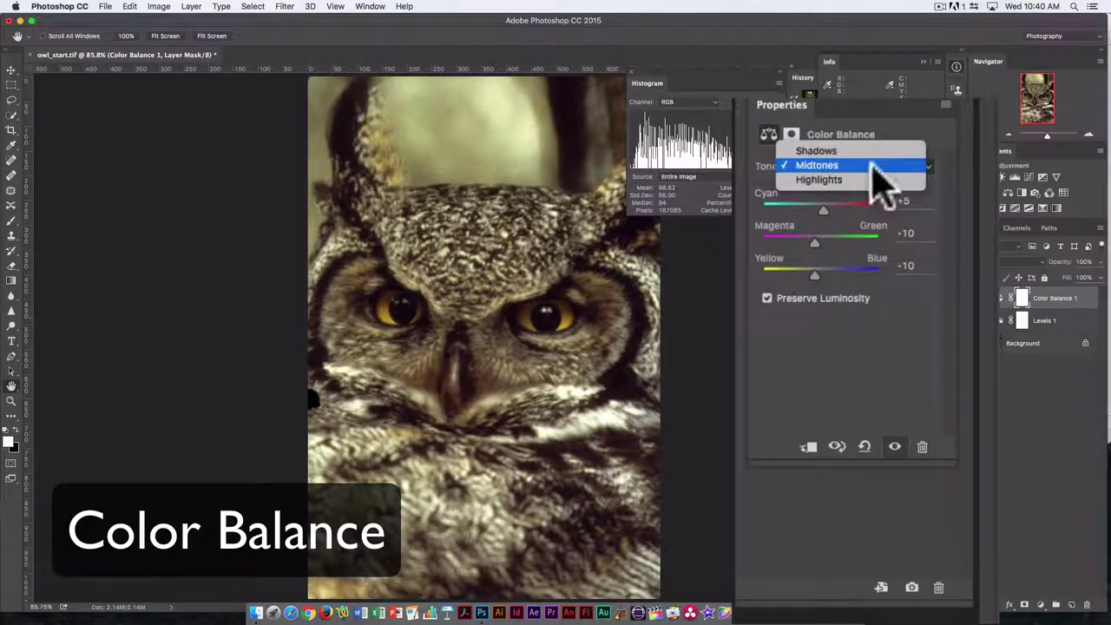
{"action": "left_click", "coordinate": [854, 152]}
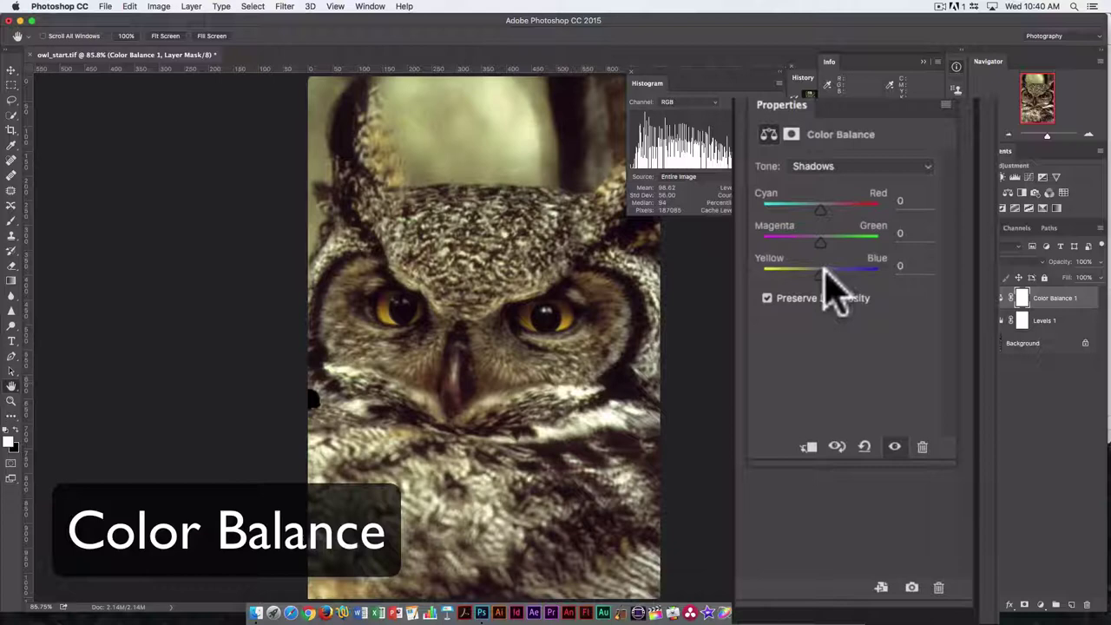
{"action": "left_click_drag", "start_coordinate": [821, 268], "coordinate": [824, 269]}
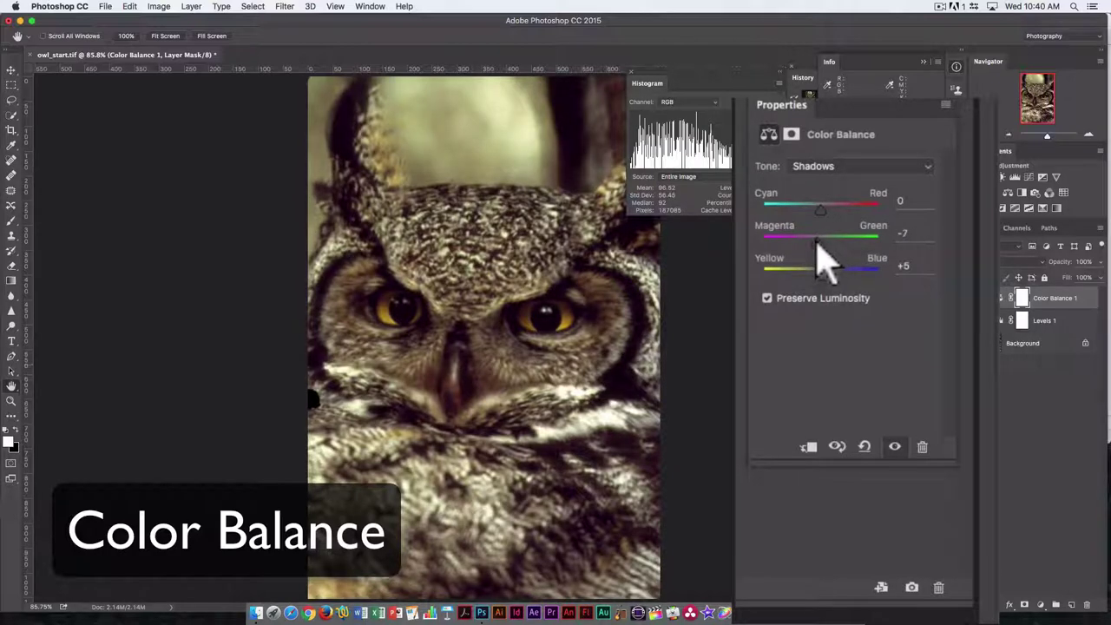
{"action": "left_click_drag", "start_coordinate": [816, 240], "coordinate": [817, 239]}
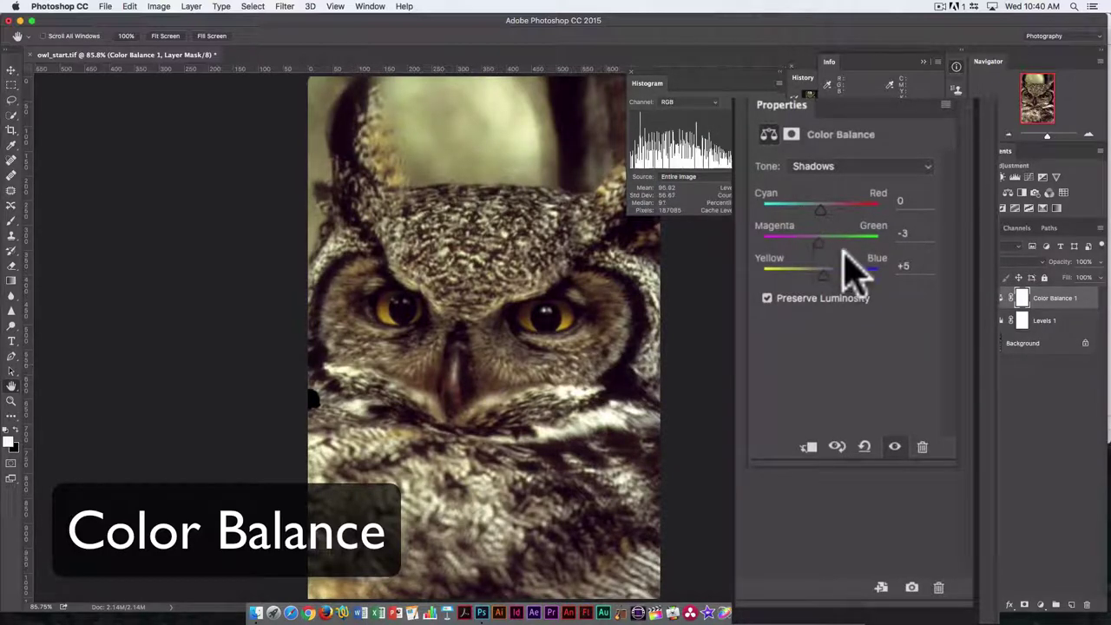
Toggle the Color Balance preview off and on with the backslash key to compare.
{"action": "key", "text": "backslash"}
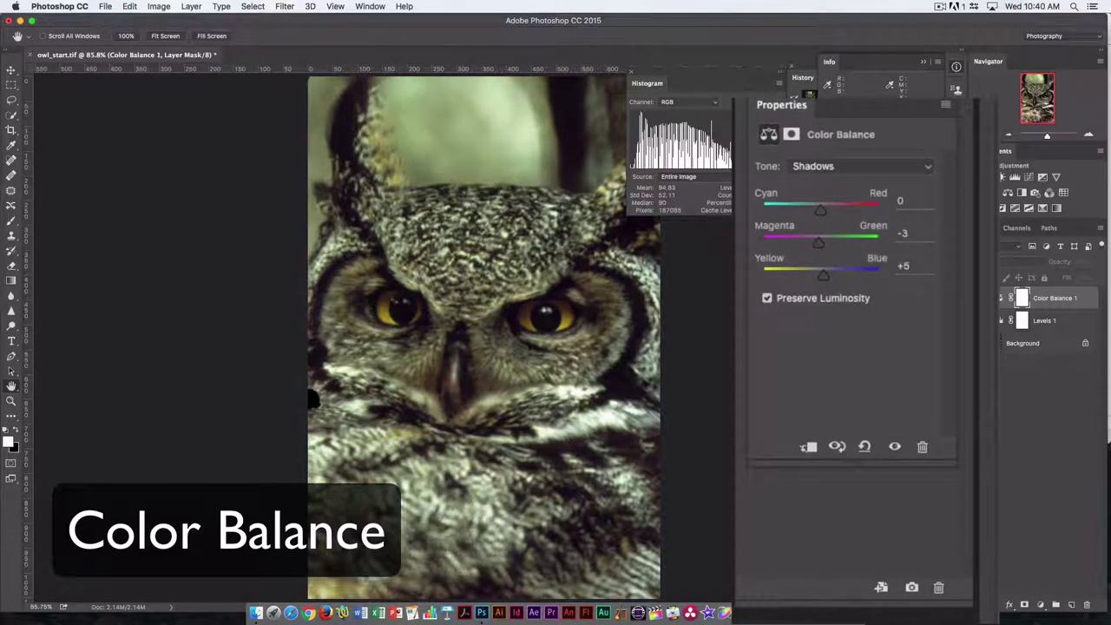
{"action": "key", "text": "backslash"}
{"action": "key", "text": "backslash"}
{"action": "key", "text": "backslash"}
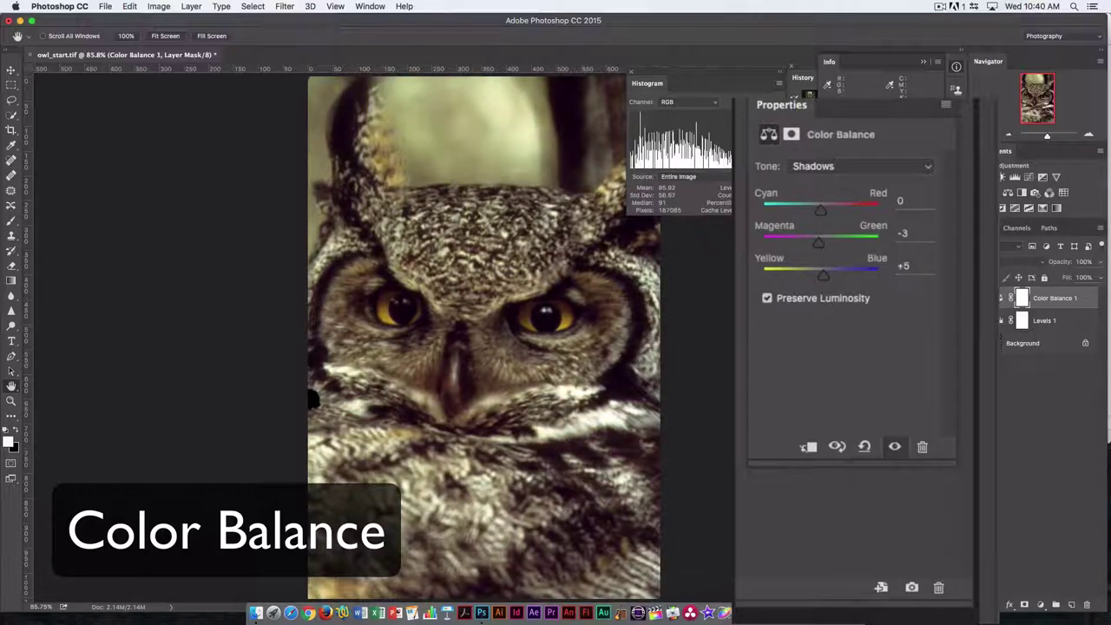
{"action": "left_click", "coordinate": [889, 165]}
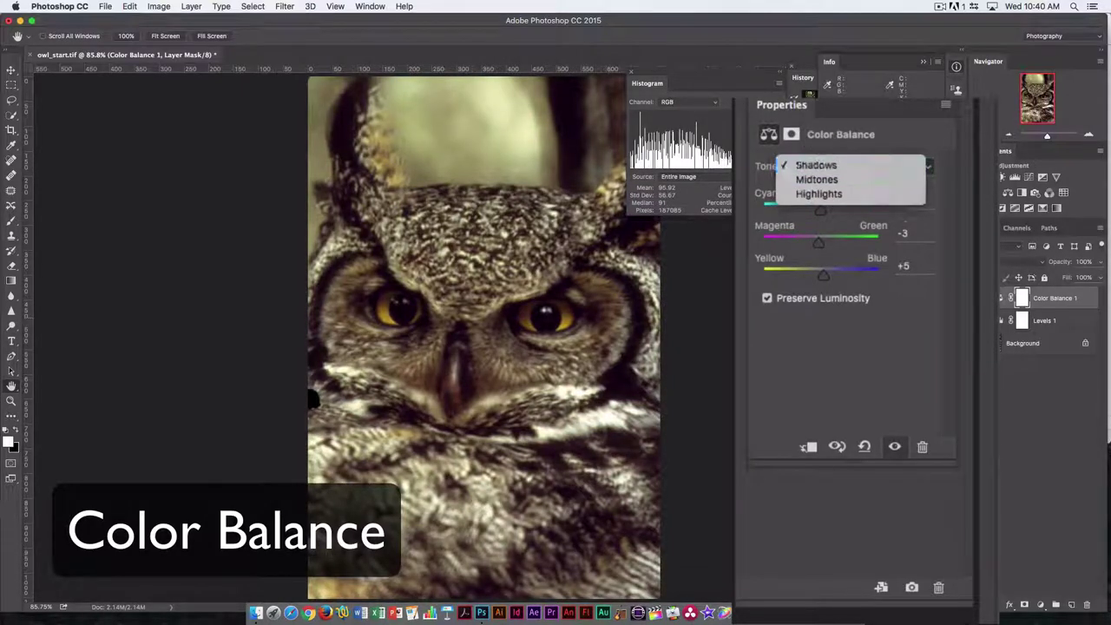
Switch to Highlights and set the Yellow–Blue value to -20 after testing the slider.
{"action": "left_click", "coordinate": [907, 164]}
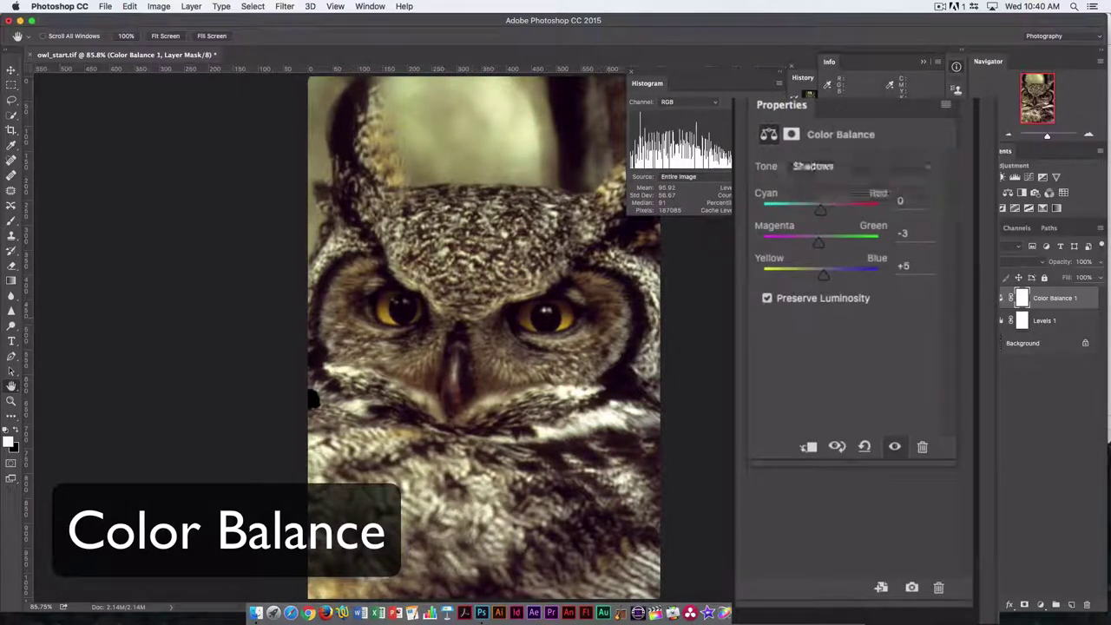
{"action": "left_click", "coordinate": [906, 166]}
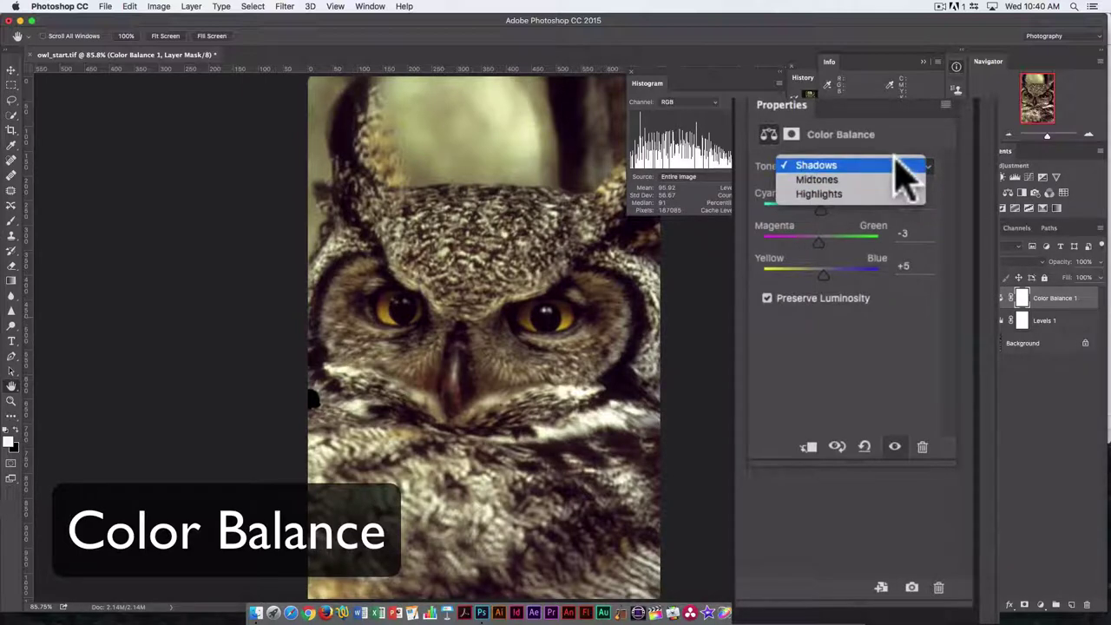
{"action": "left_click", "coordinate": [878, 193]}
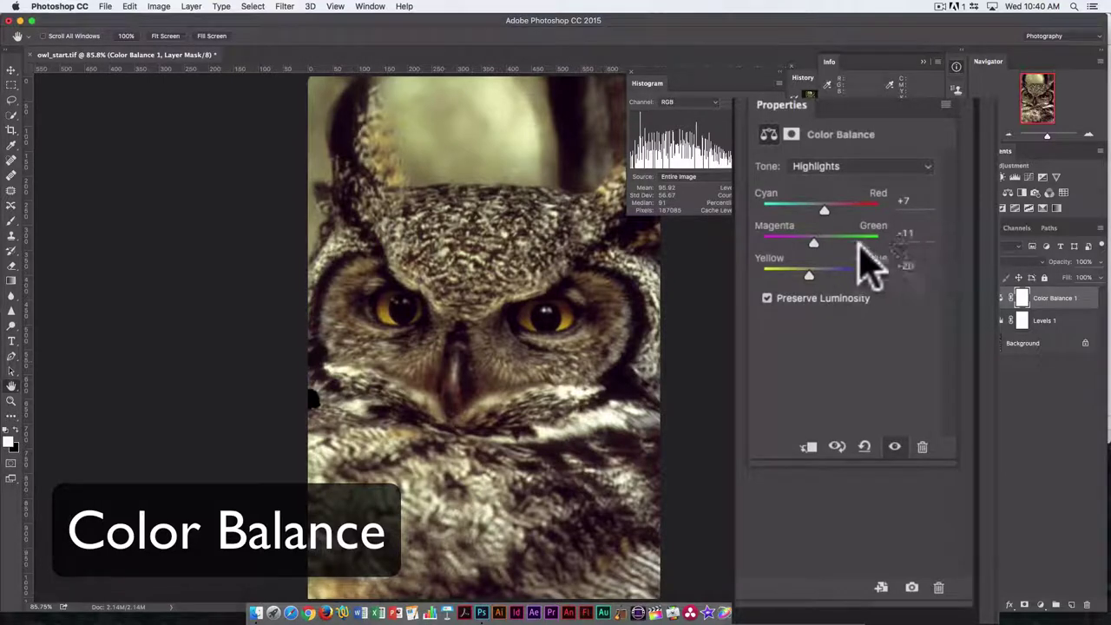
{"action": "left_click_drag", "start_coordinate": [810, 272], "coordinate": [878, 272]}
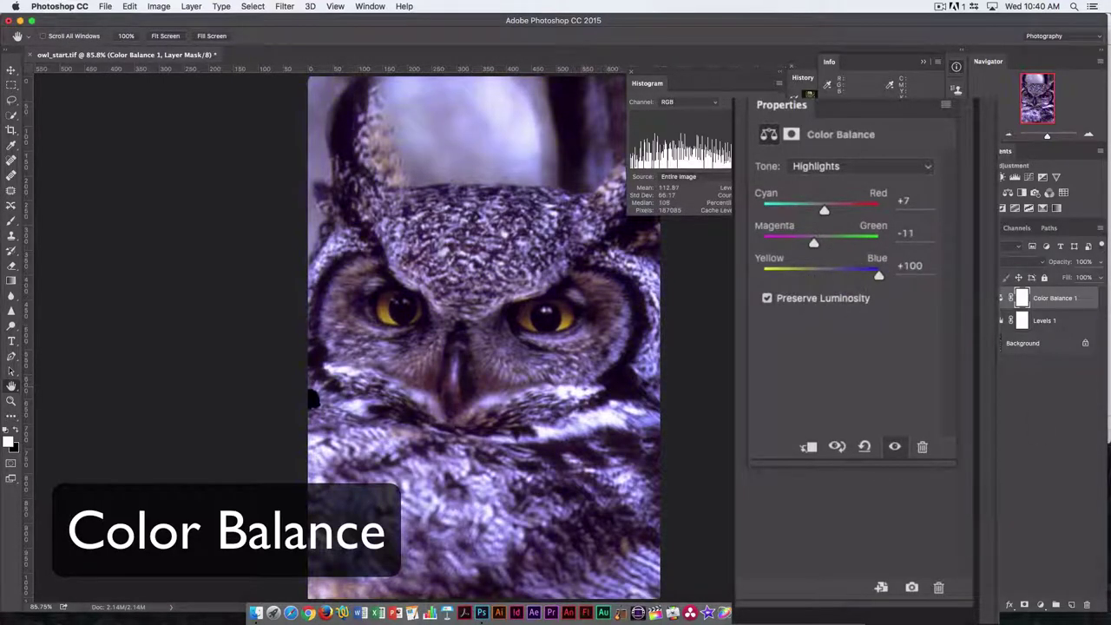
{"action": "left_click", "coordinate": [911, 266]}
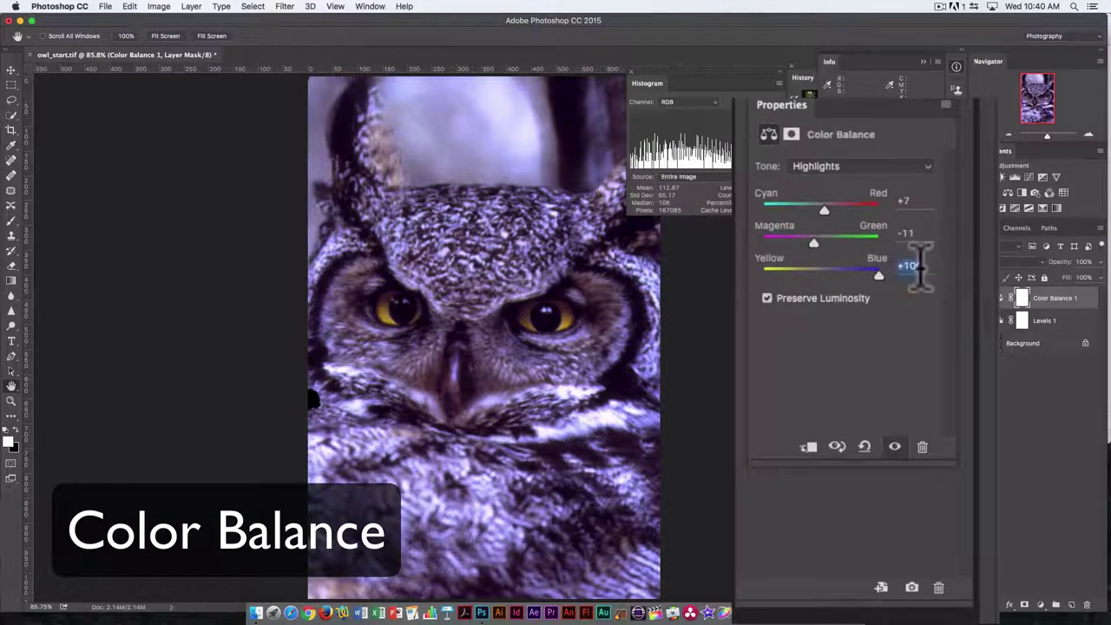
{"action": "left_click_drag", "start_coordinate": [881, 276], "coordinate": [812, 293]}
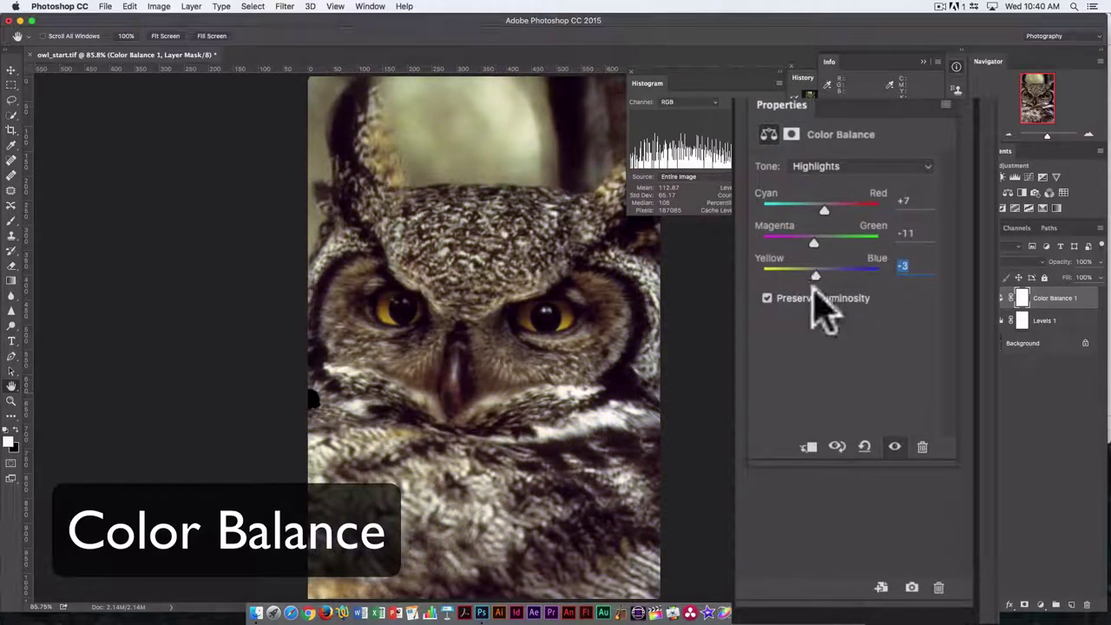
{"action": "left_click", "coordinate": [906, 265]}
{"action": "type", "text": "-20"}
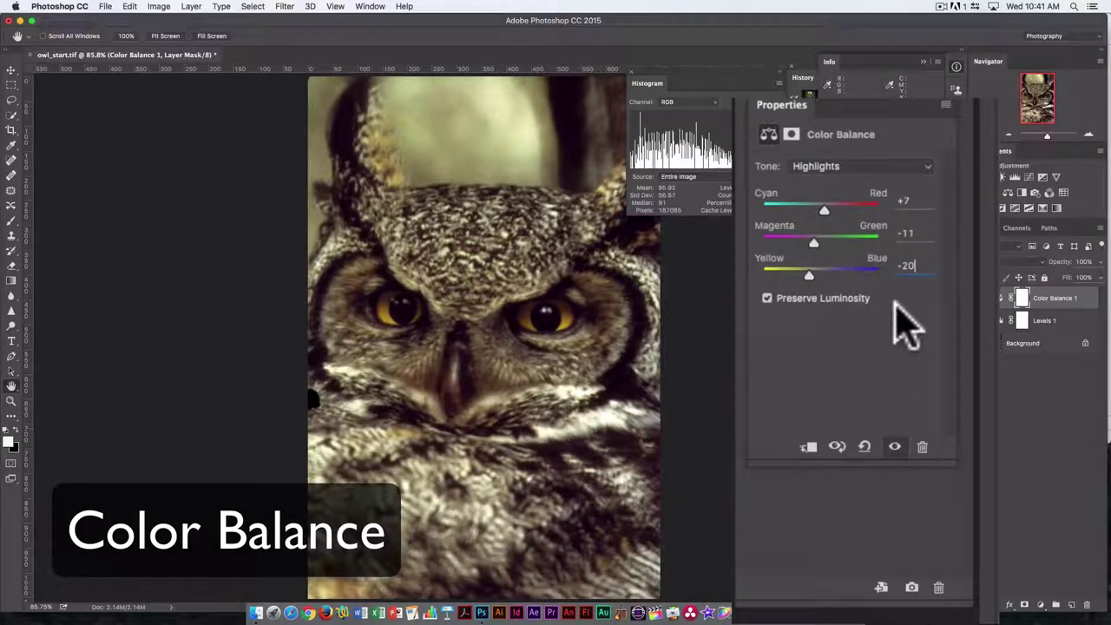
{"action": "key", "text": "Return"}
Reset Color Balance, dock Properties below Histogram, undo the reset in History, and deselect the layer.
{"action": "left_click", "coordinate": [865, 448]}
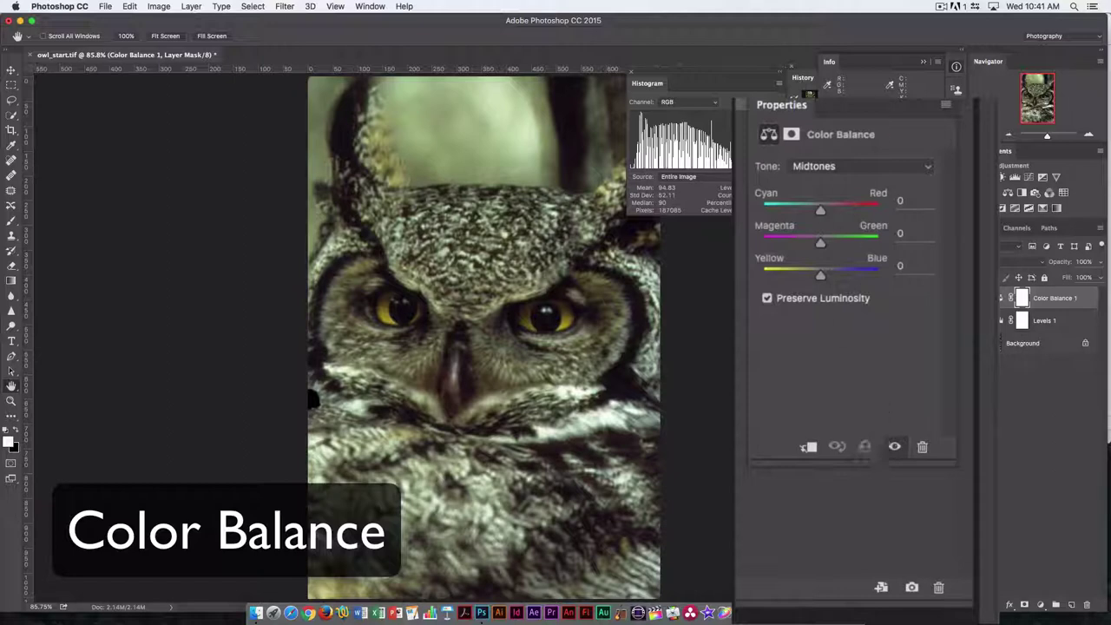
{"action": "left_click_drag", "start_coordinate": [781, 104], "coordinate": [719, 337]}
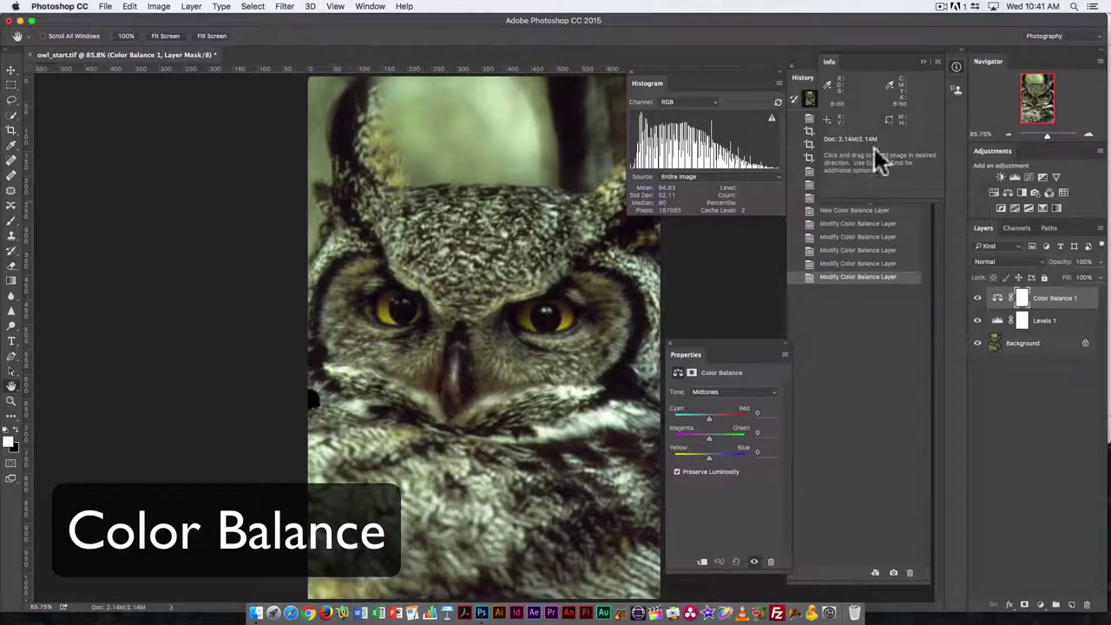
{"action": "left_click", "coordinate": [838, 263]}
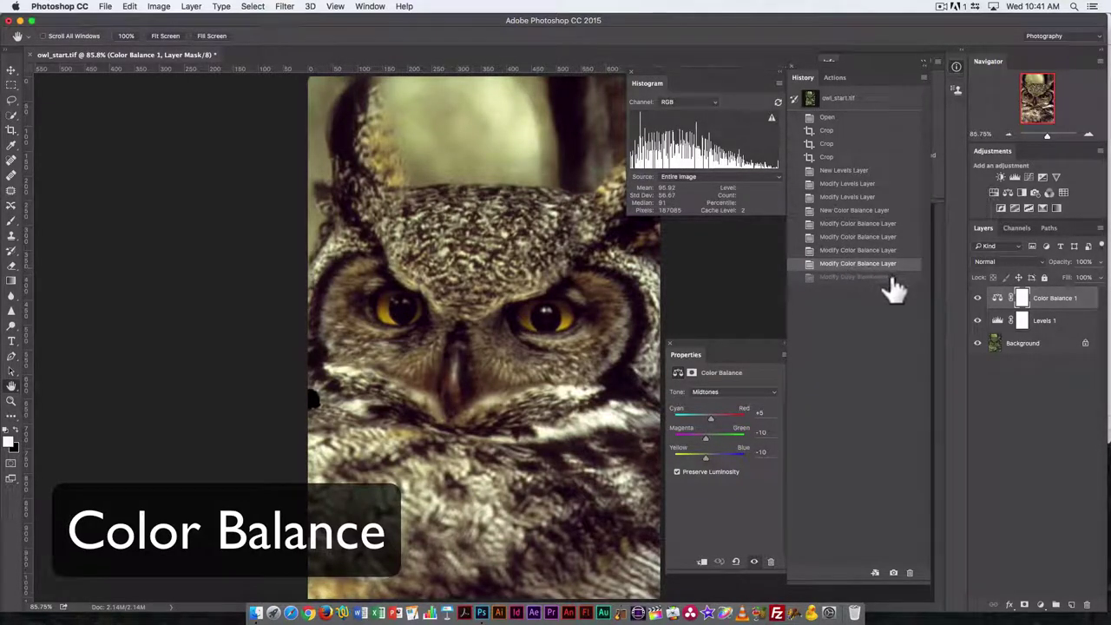
{"action": "left_click", "coordinate": [1022, 440]}
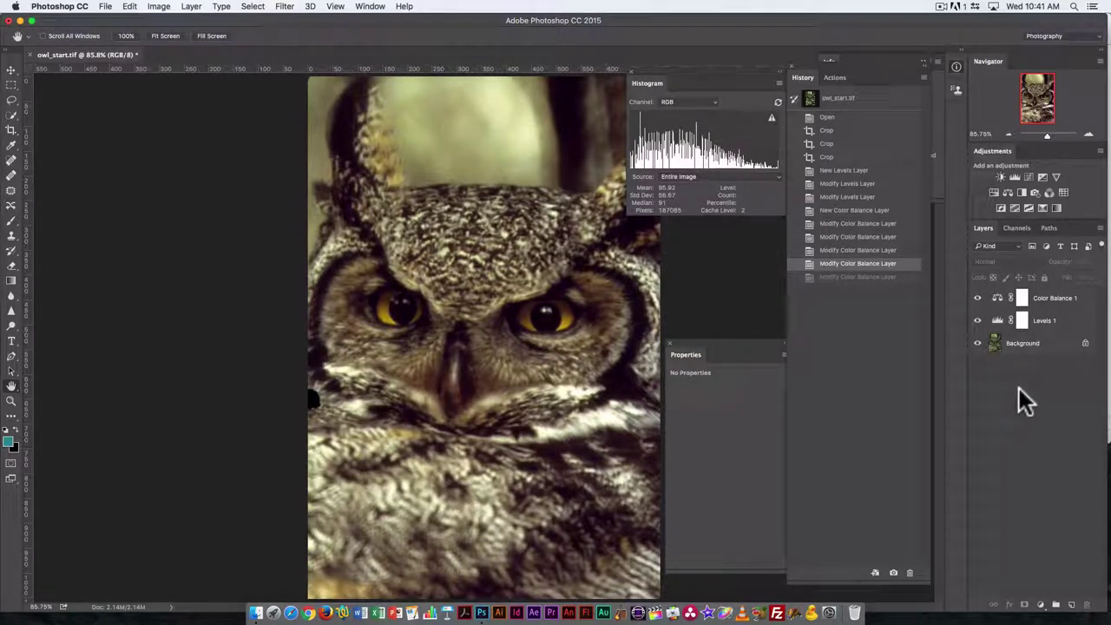
Raise the Levels 1 midtone input to about 1.28, then reselect Color Balance 1.
{"action": "left_click", "coordinate": [998, 324]}
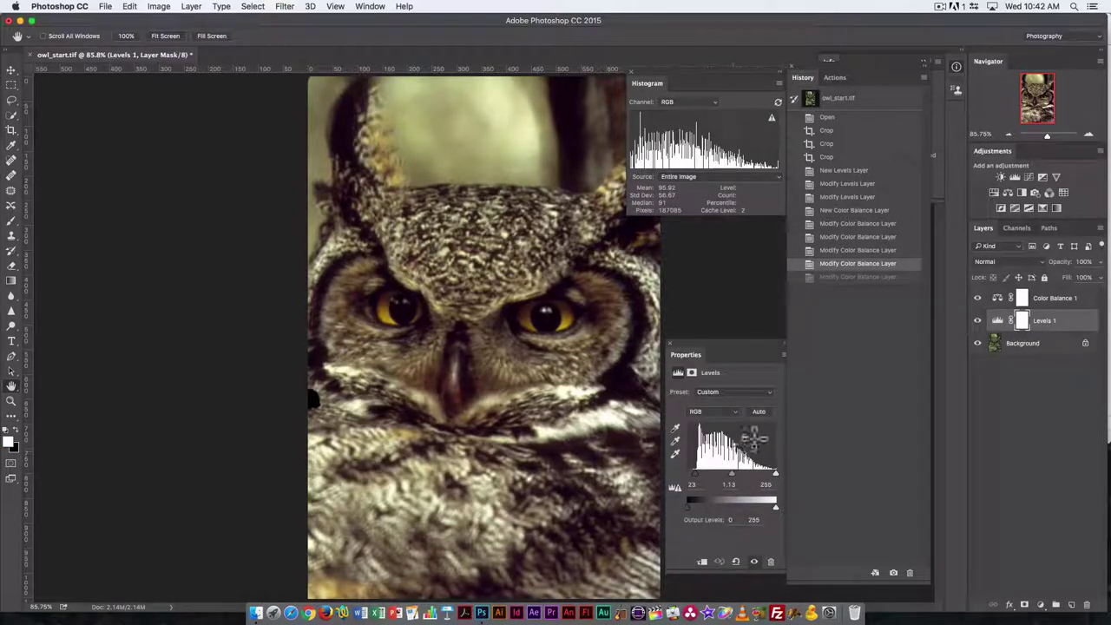
{"action": "left_click_drag", "start_coordinate": [746, 341], "coordinate": [724, 340]}
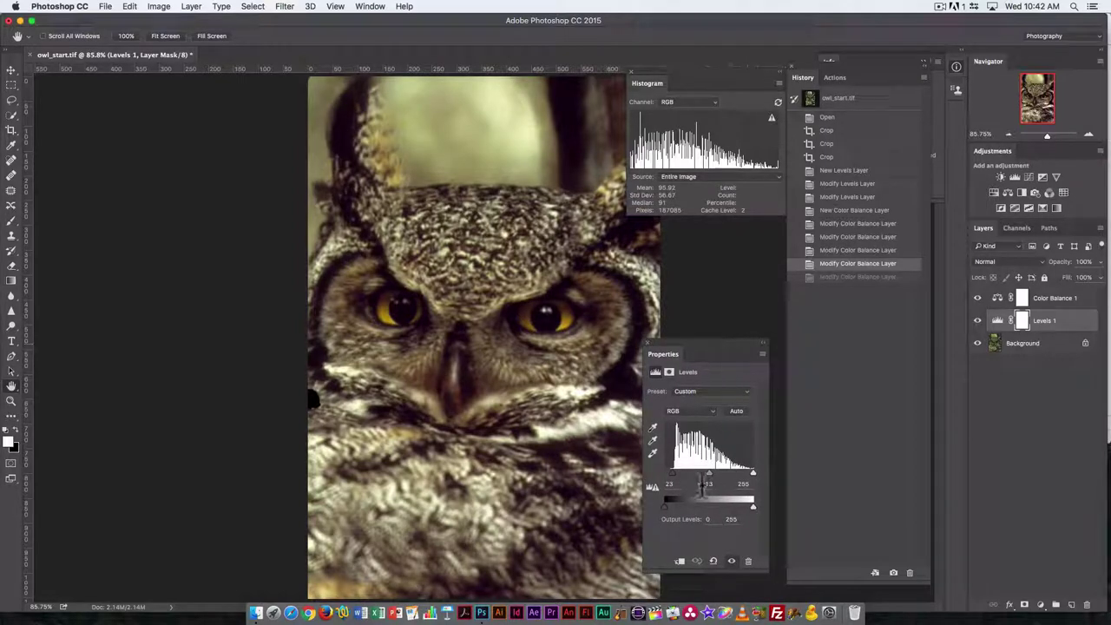
{"action": "left_click_drag", "start_coordinate": [710, 473], "coordinate": [704, 472]}
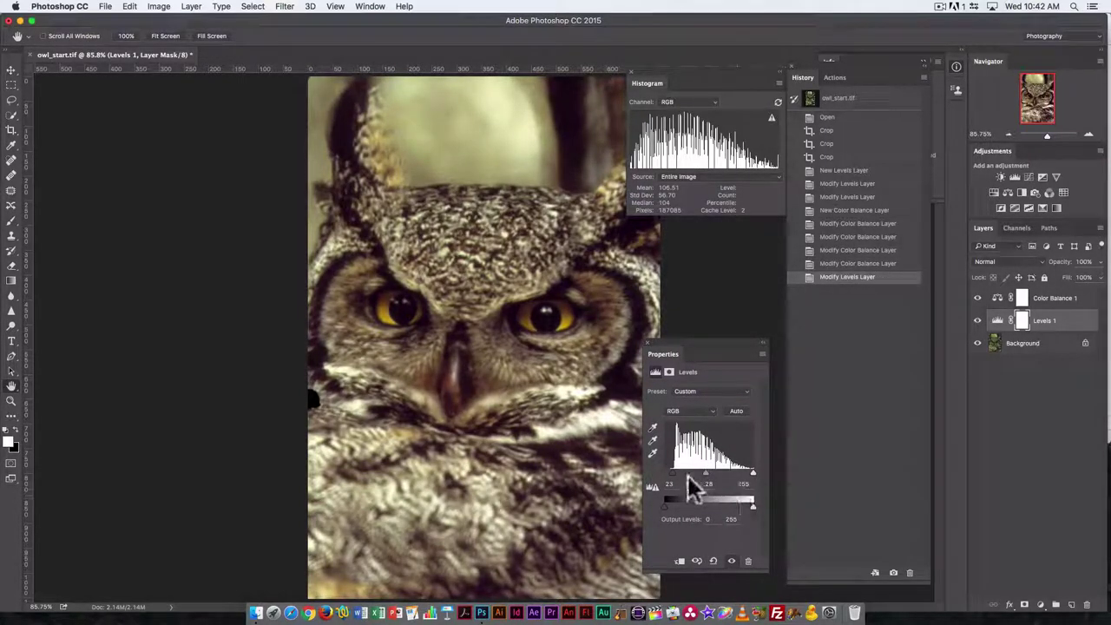
{"action": "left_click", "coordinate": [1046, 441]}
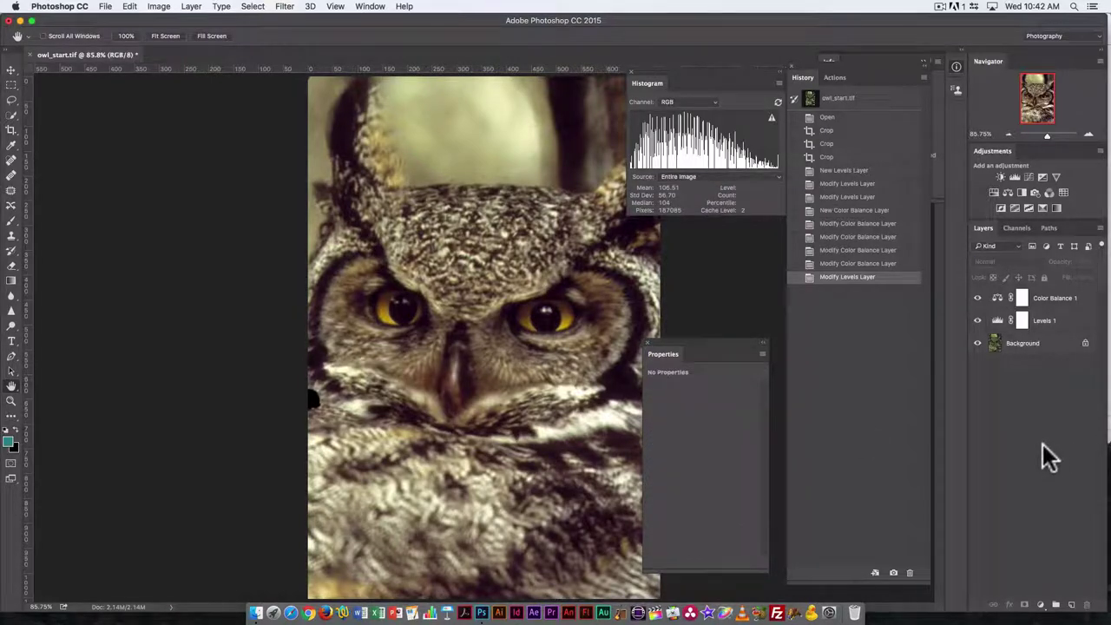
{"action": "left_click", "coordinate": [1000, 303]}
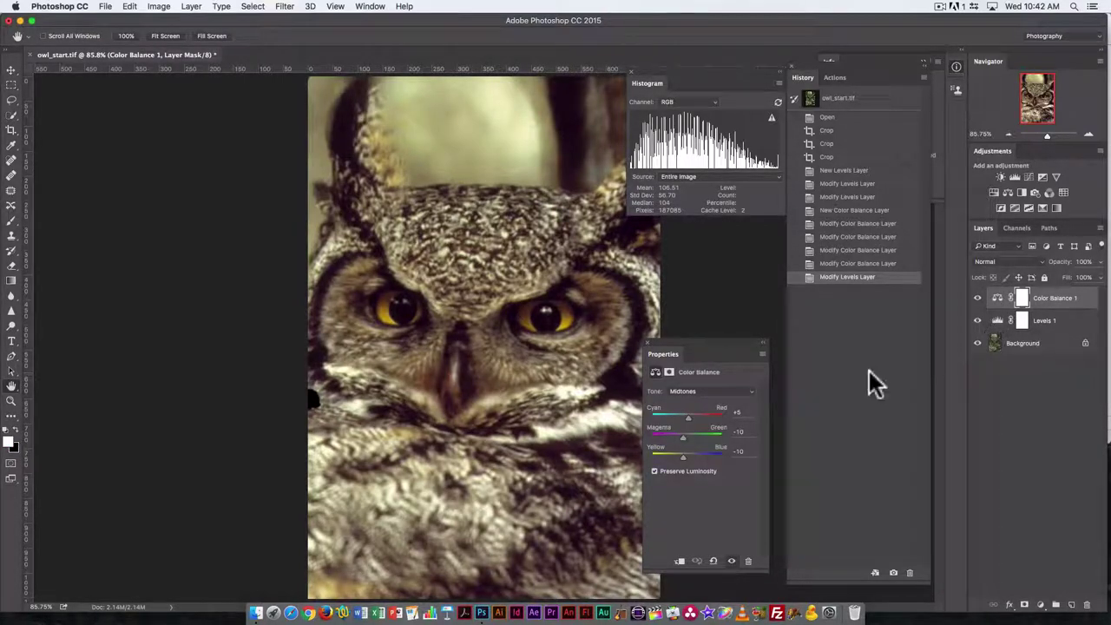
{"action": "left_click_drag", "start_coordinate": [703, 353], "coordinate": [785, 364]}
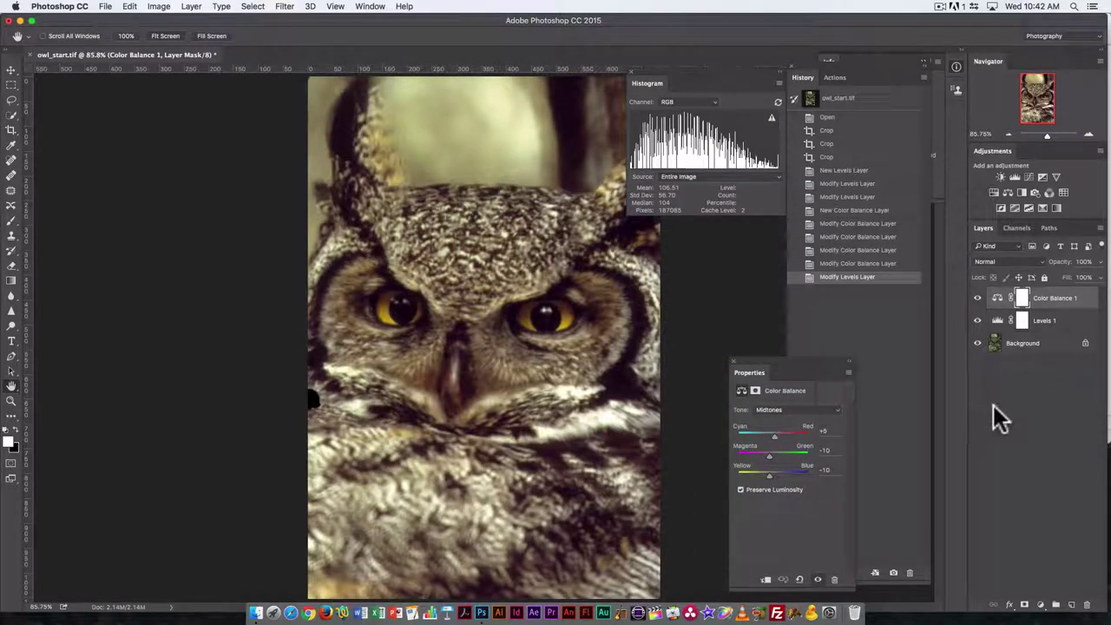
Toggle the Levels 1 and Color Balance 1 eye icons to compare against the original owl.
{"action": "left_click", "coordinate": [993, 404]}
{"action": "left_click", "coordinate": [977, 320]}
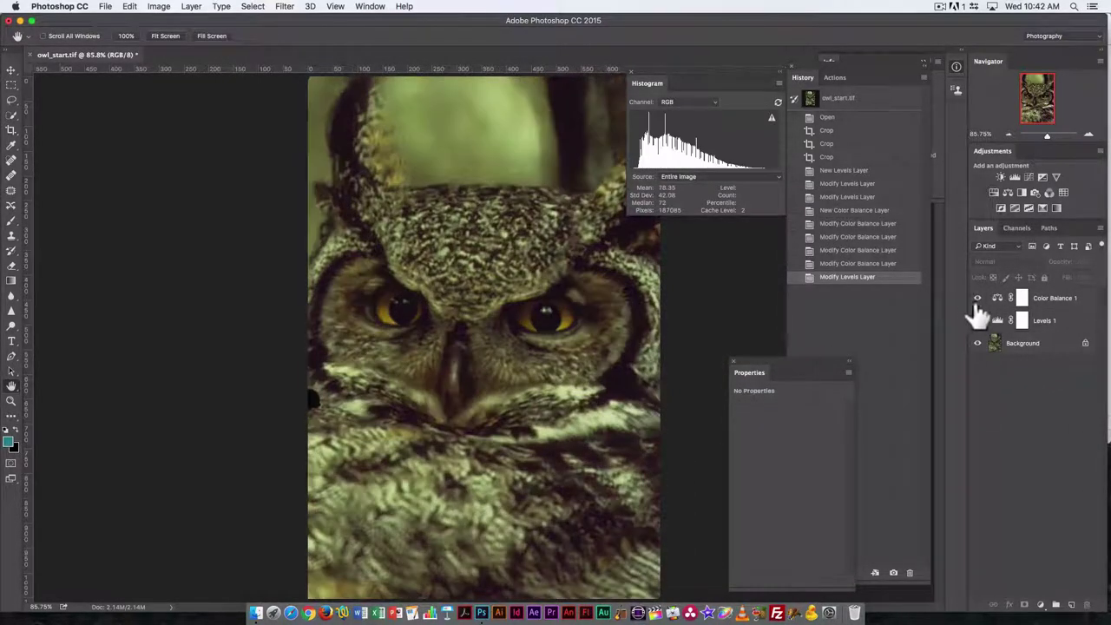
{"action": "left_click", "coordinate": [977, 297]}
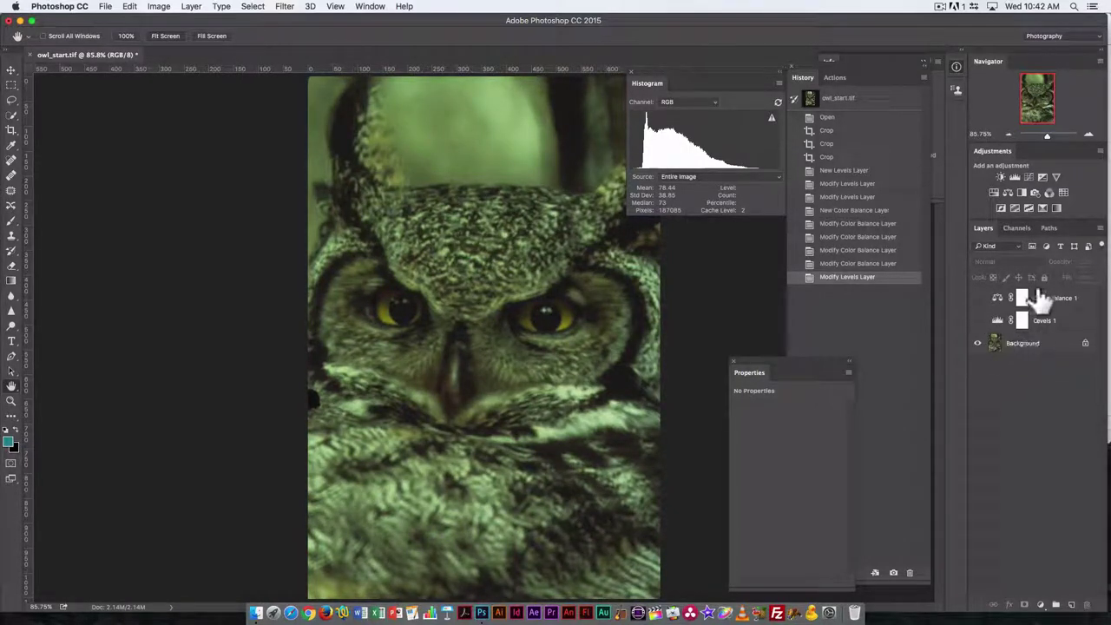
{"action": "left_click", "coordinate": [977, 297]}
{"action": "left_click", "coordinate": [977, 320]}
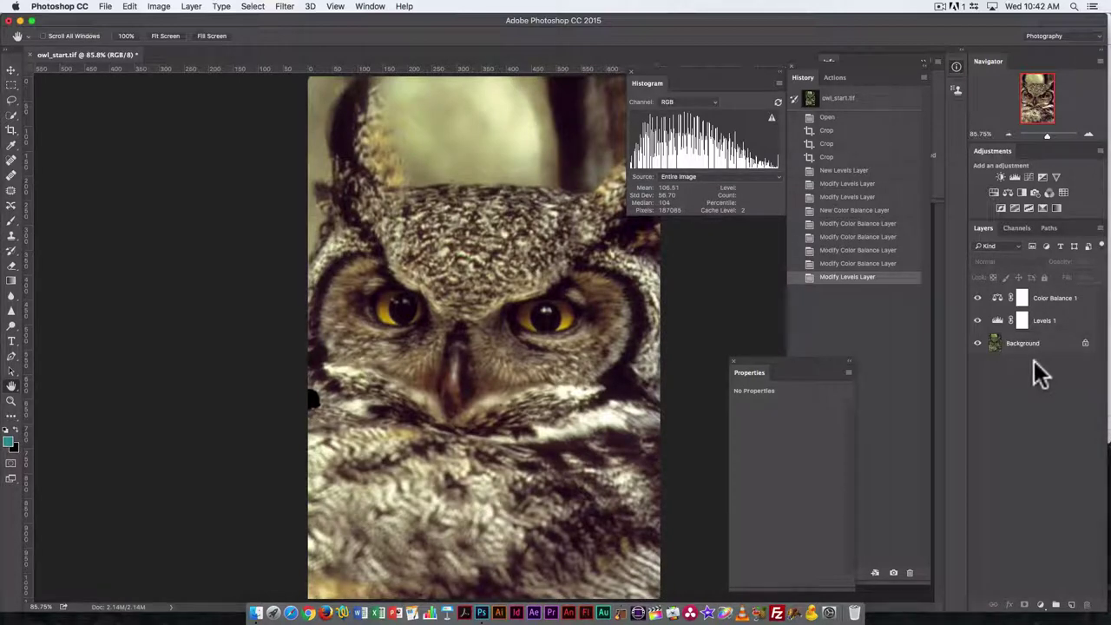
{"action": "mouse_move", "coordinate": [977, 300]}
{"action": "left_mouse_down"}
{"action": "mouse_move", "coordinate": [978, 322]}
{"action": "mouse_move", "coordinate": [978, 299]}
{"action": "left_mouse_up"}
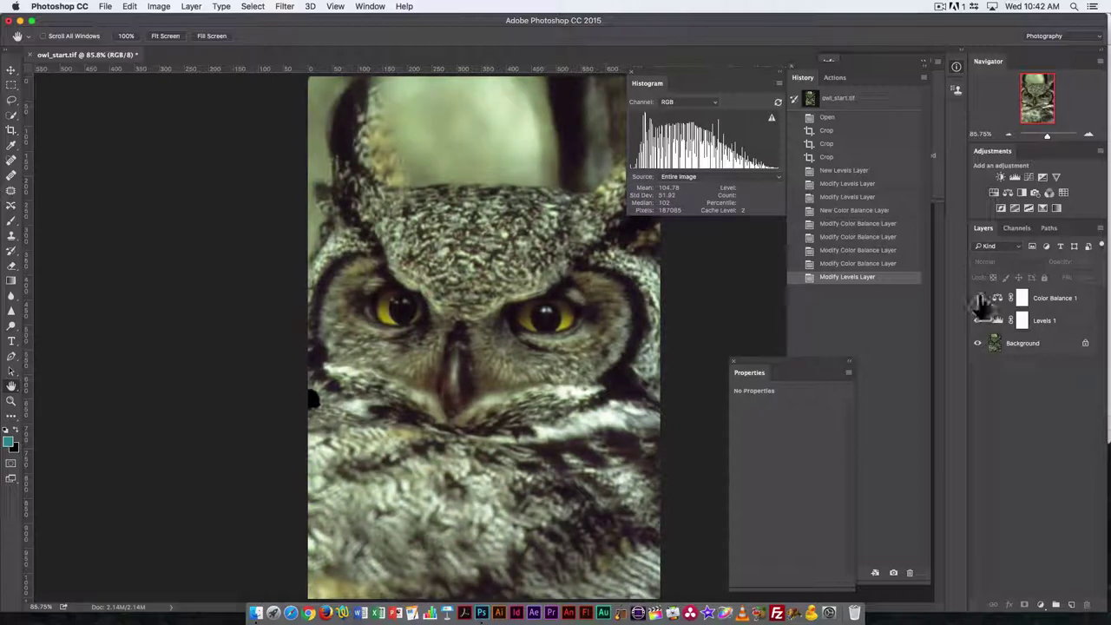